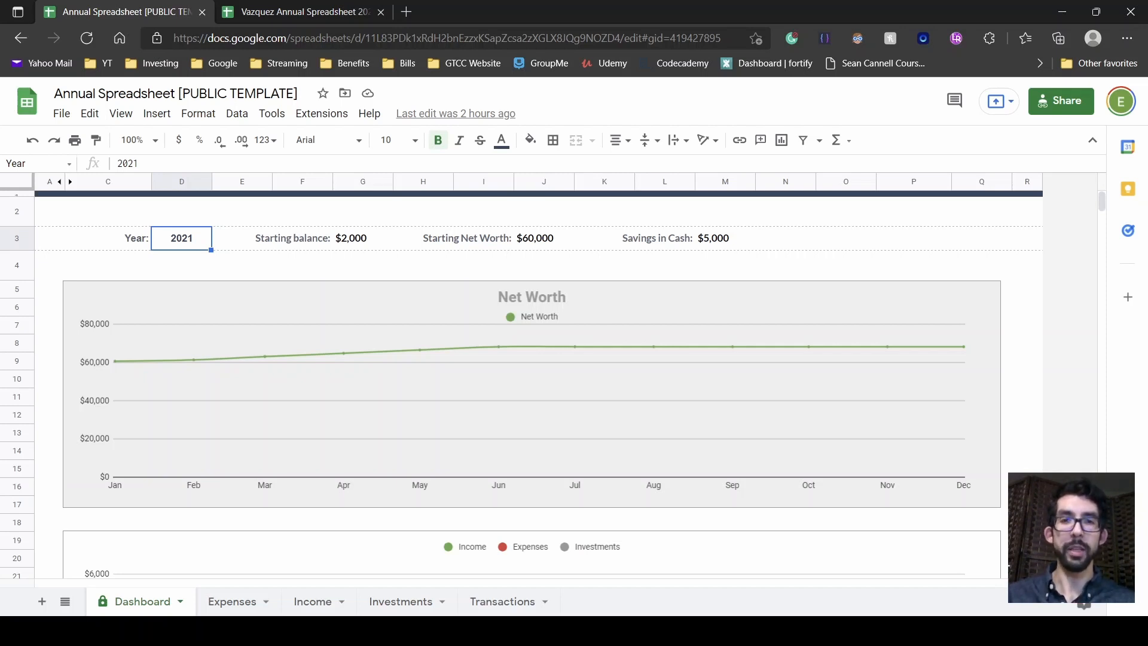
{"action": "left_click", "coordinate": [60, 114]}
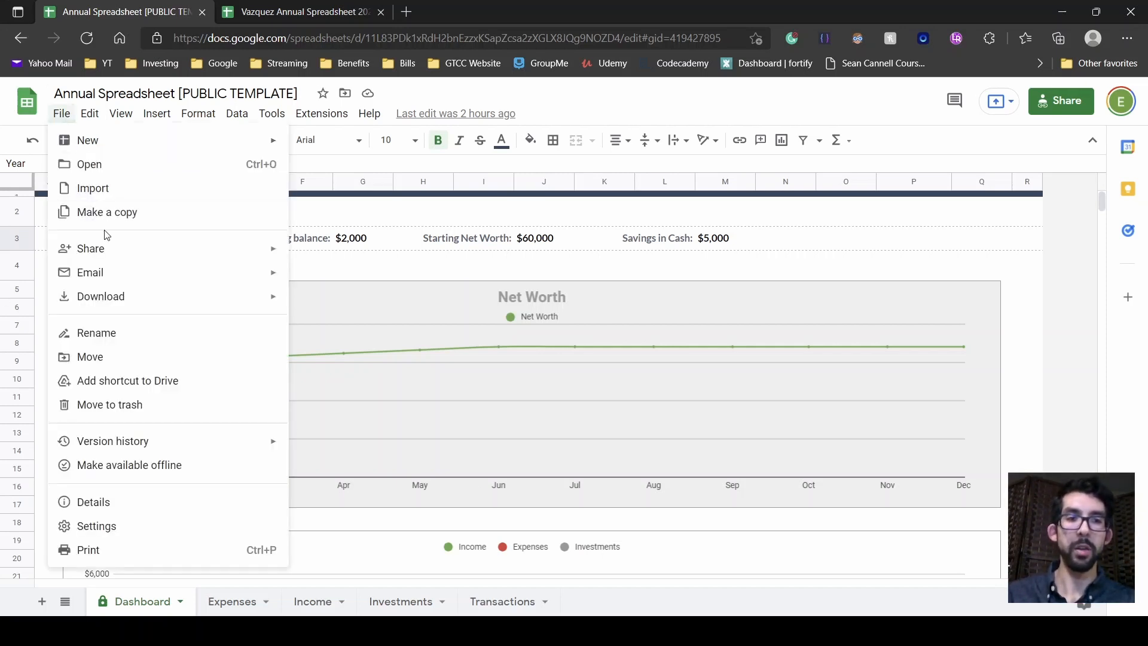
{"action": "left_click", "coordinate": [63, 114]}
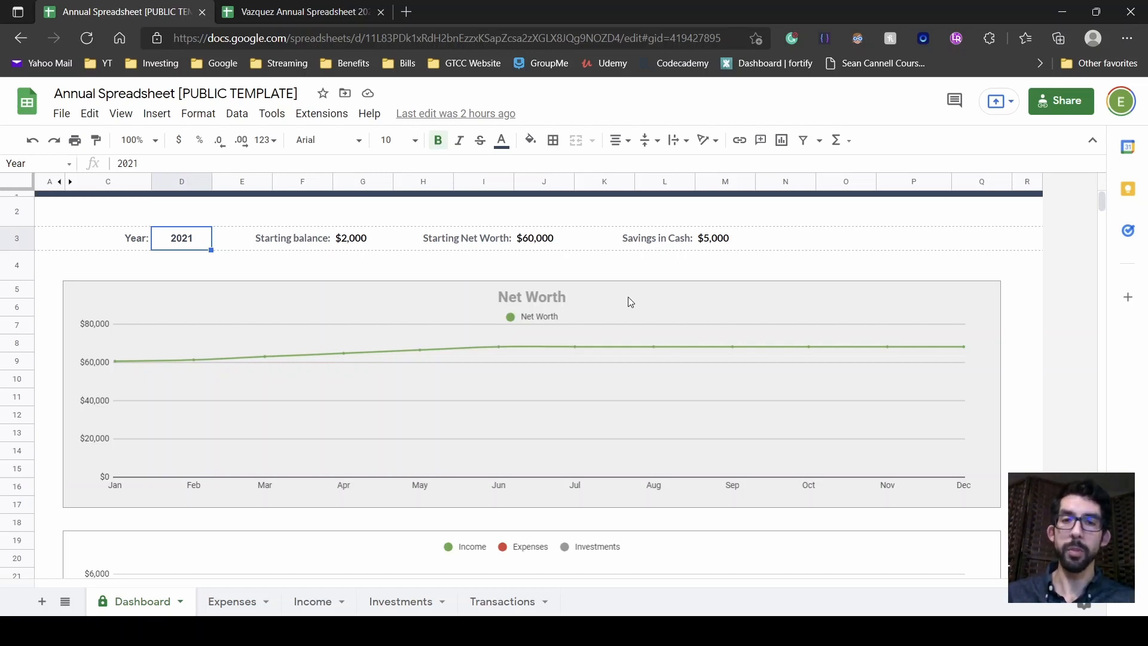
Step: Review the Dashboard sheet's net worth and cash flow charts, summary table, and income, expenses and investments sections
{"action": "scroll", "coordinate": [630, 296], "scroll_direction": "down", "scroll_amount": 3}
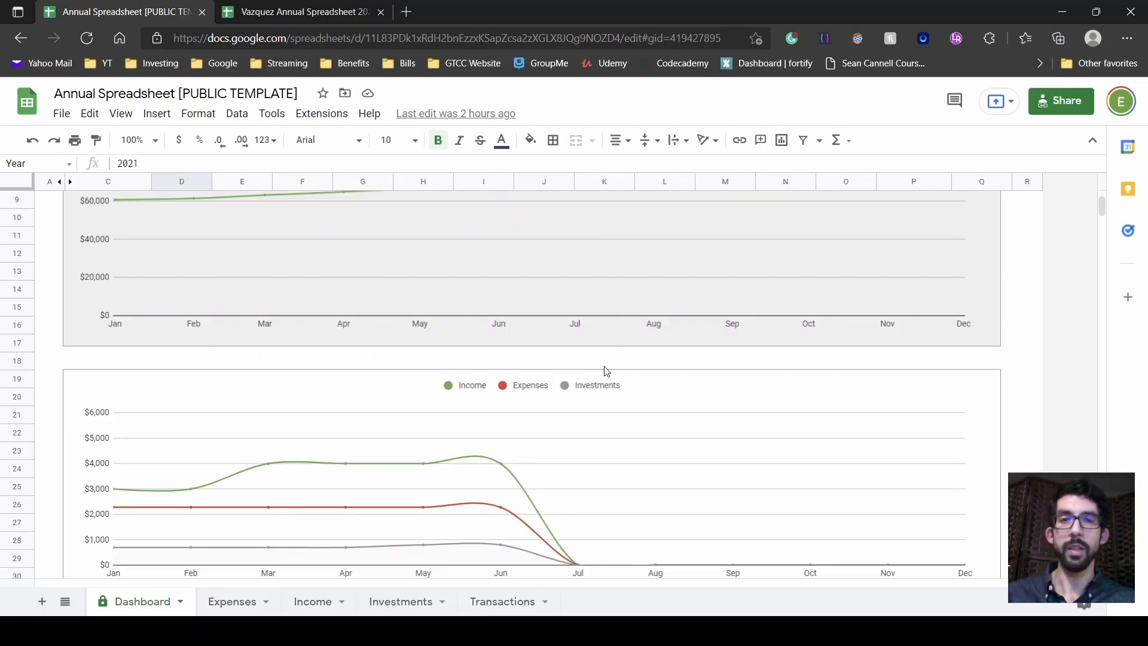
{"action": "scroll", "coordinate": [605, 371], "scroll_direction": "down", "scroll_amount": 6}
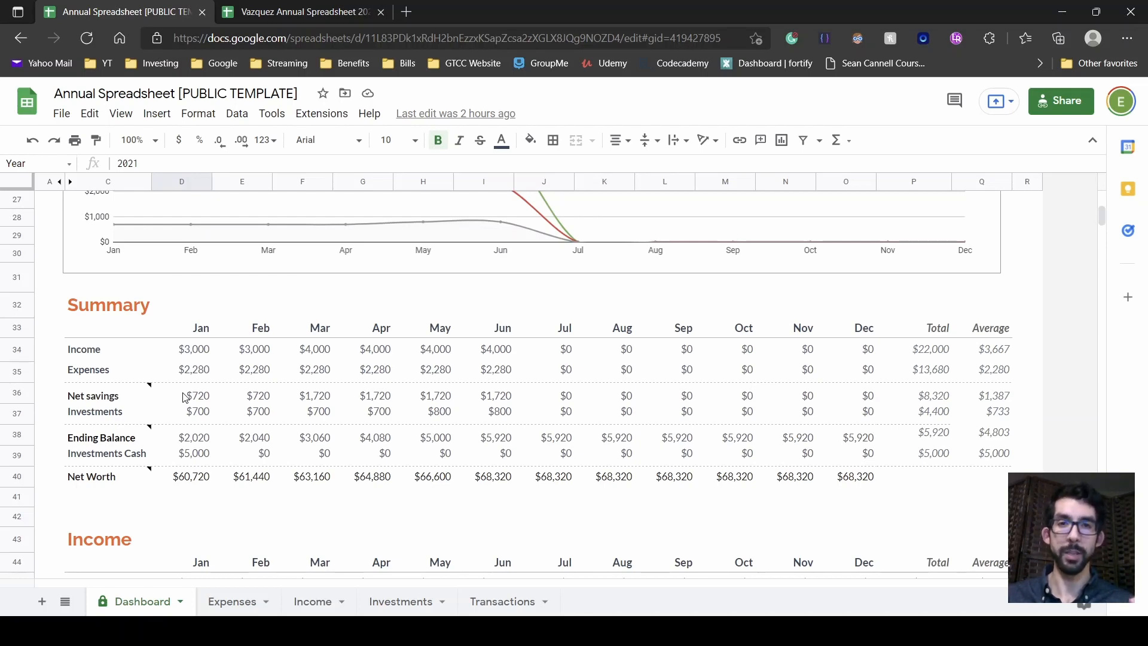
{"action": "scroll", "coordinate": [184, 398], "scroll_direction": "down", "scroll_amount": 1}
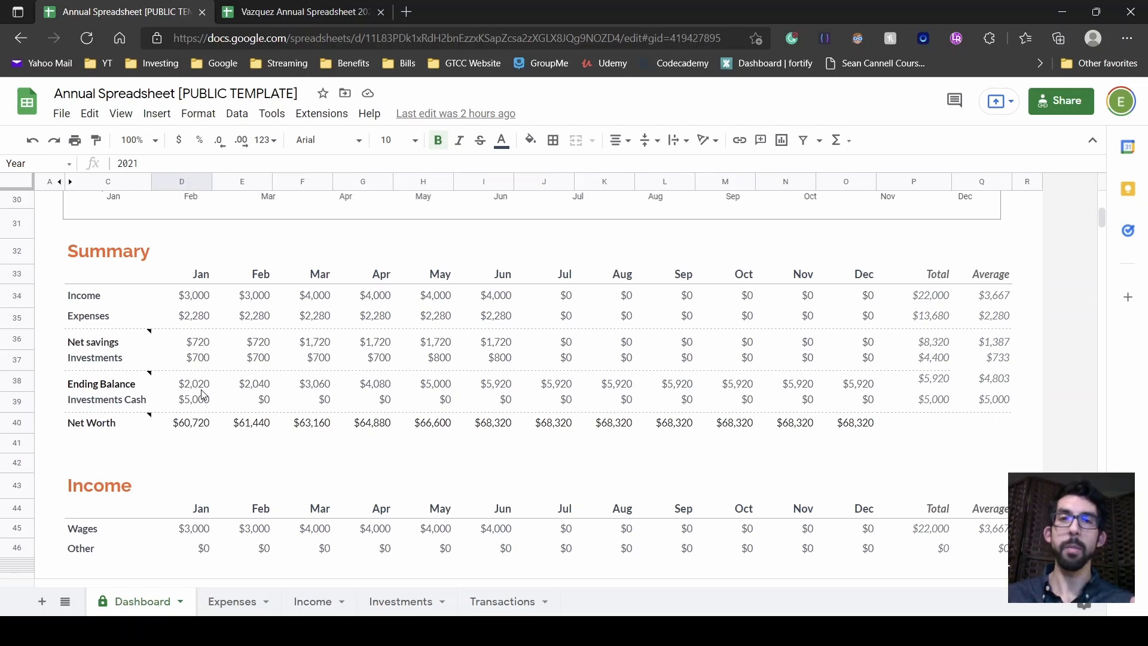
{"action": "scroll", "coordinate": [206, 404], "scroll_direction": "down", "scroll_amount": 1}
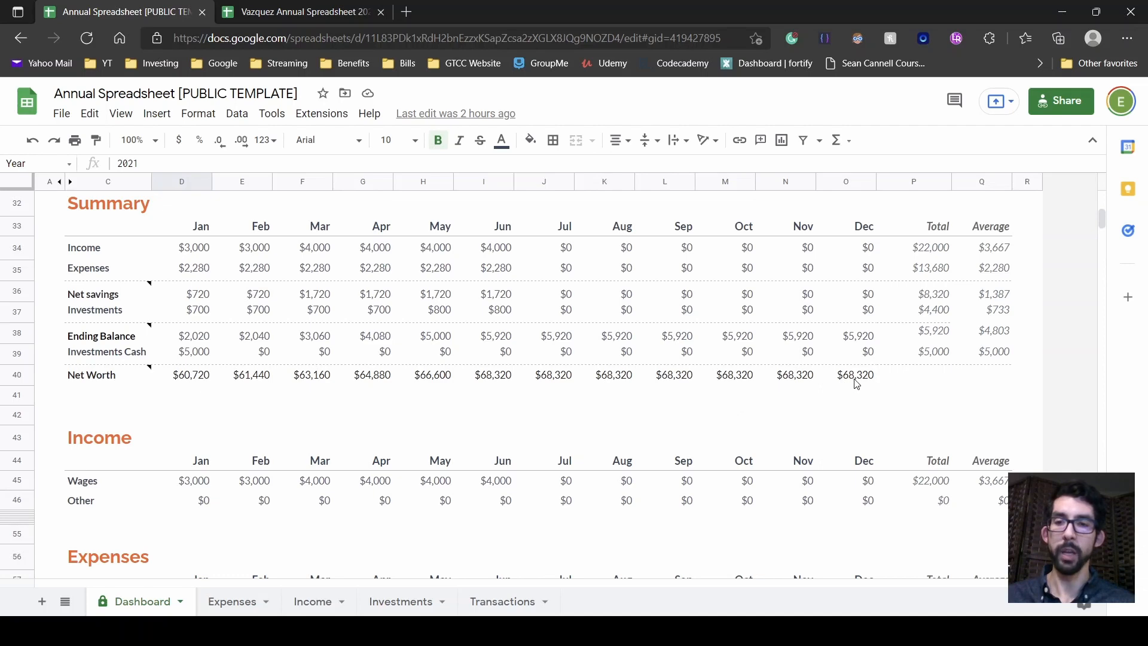
{"action": "scroll", "coordinate": [506, 395], "scroll_direction": "down", "scroll_amount": 3}
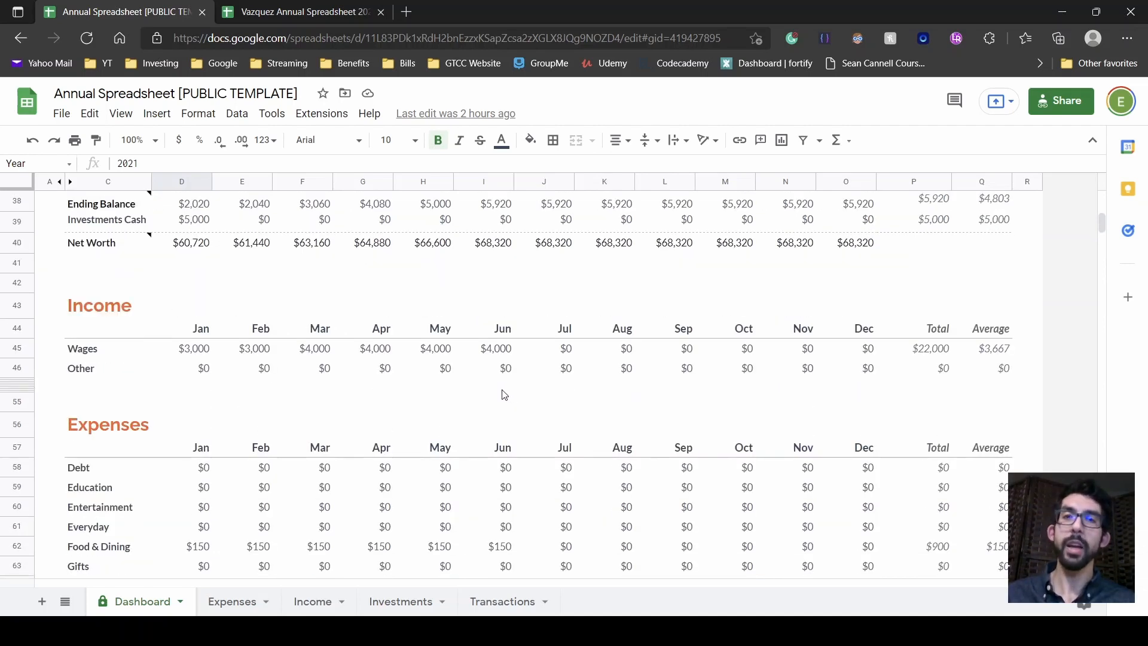
{"action": "scroll", "coordinate": [504, 394], "scroll_direction": "down", "scroll_amount": 5}
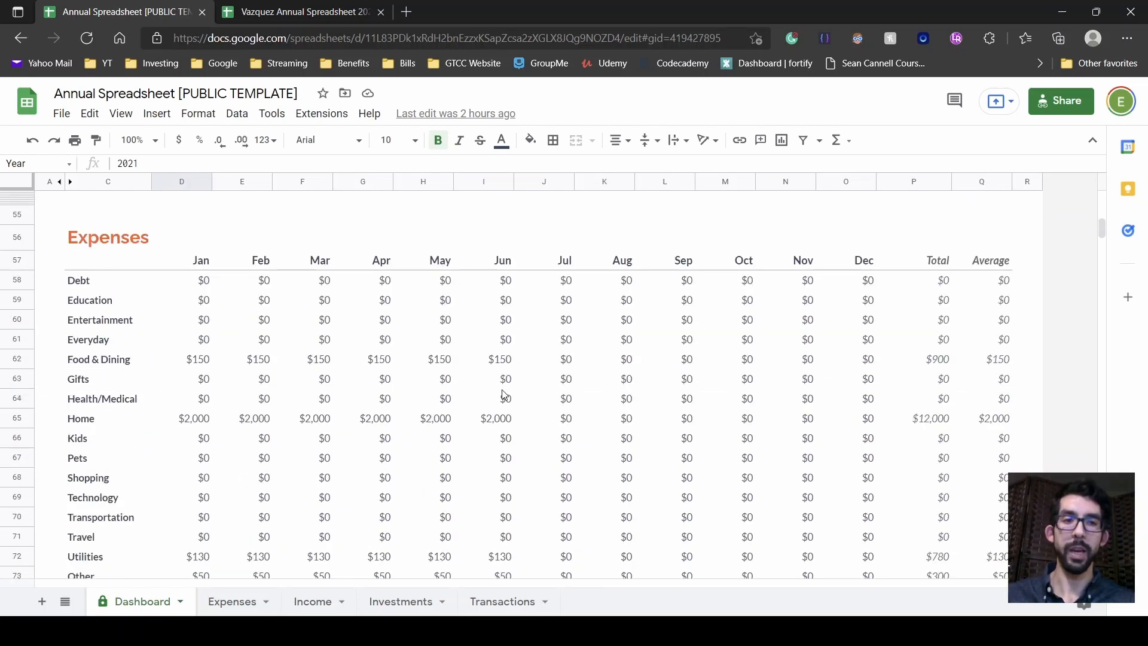
{"action": "scroll", "coordinate": [504, 395], "scroll_direction": "down", "scroll_amount": 10}
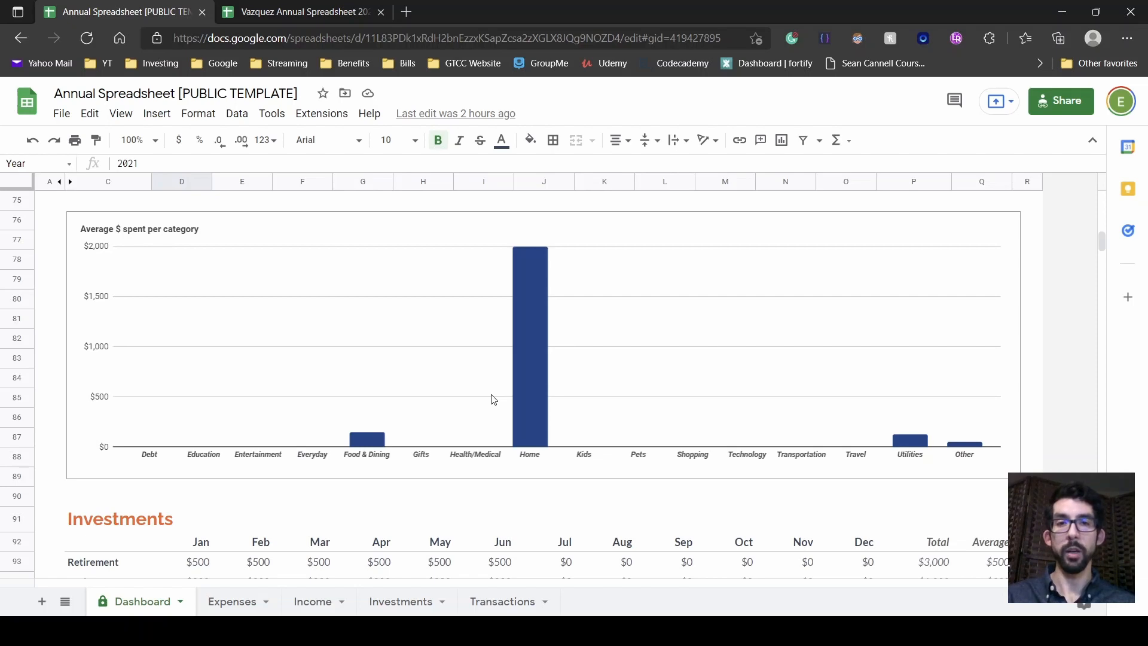
{"action": "scroll", "coordinate": [492, 399], "scroll_direction": "down", "scroll_amount": 5}
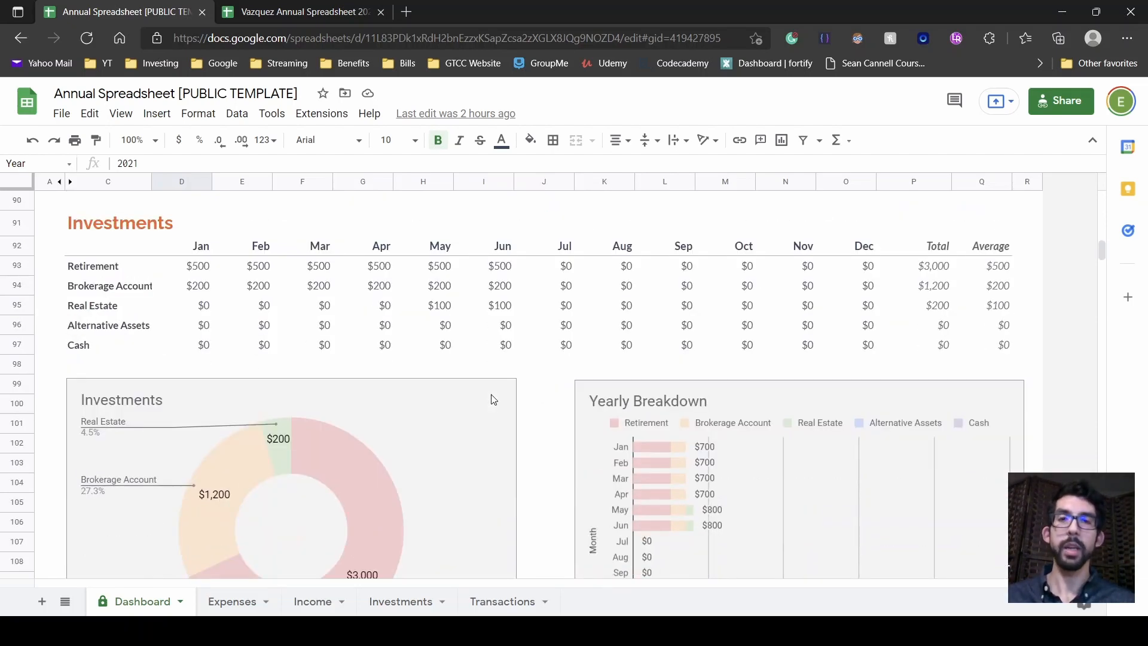
{"action": "scroll", "coordinate": [456, 398], "scroll_direction": "down", "scroll_amount": 1}
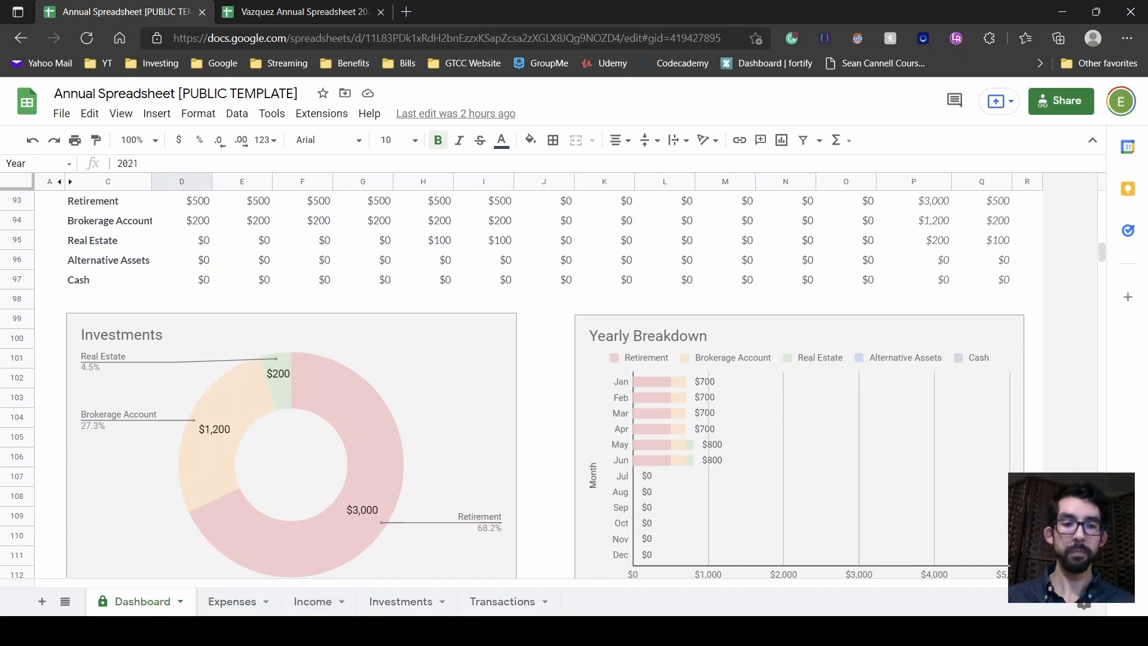
Step: Examine the Expenses sheet's categories and subcategories, from Debt through Other
{"action": "left_click", "coordinate": [245, 610]}
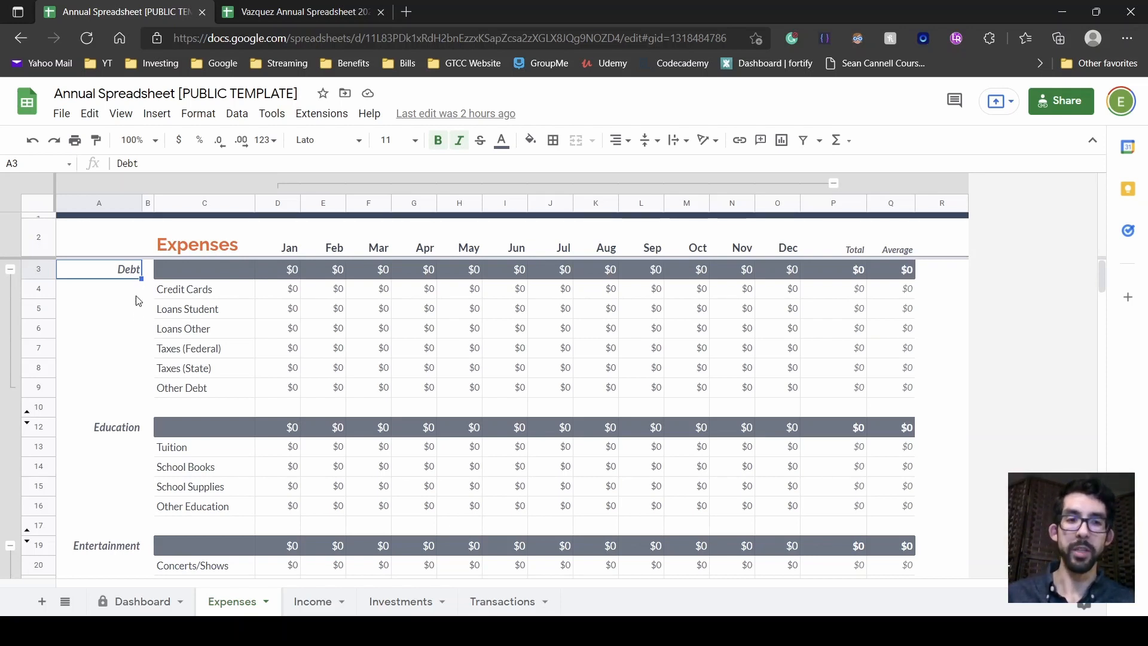
{"action": "scroll", "coordinate": [128, 397], "scroll_direction": "down", "scroll_amount": 2}
{"action": "scroll", "coordinate": [128, 396], "scroll_direction": "down", "scroll_amount": 2}
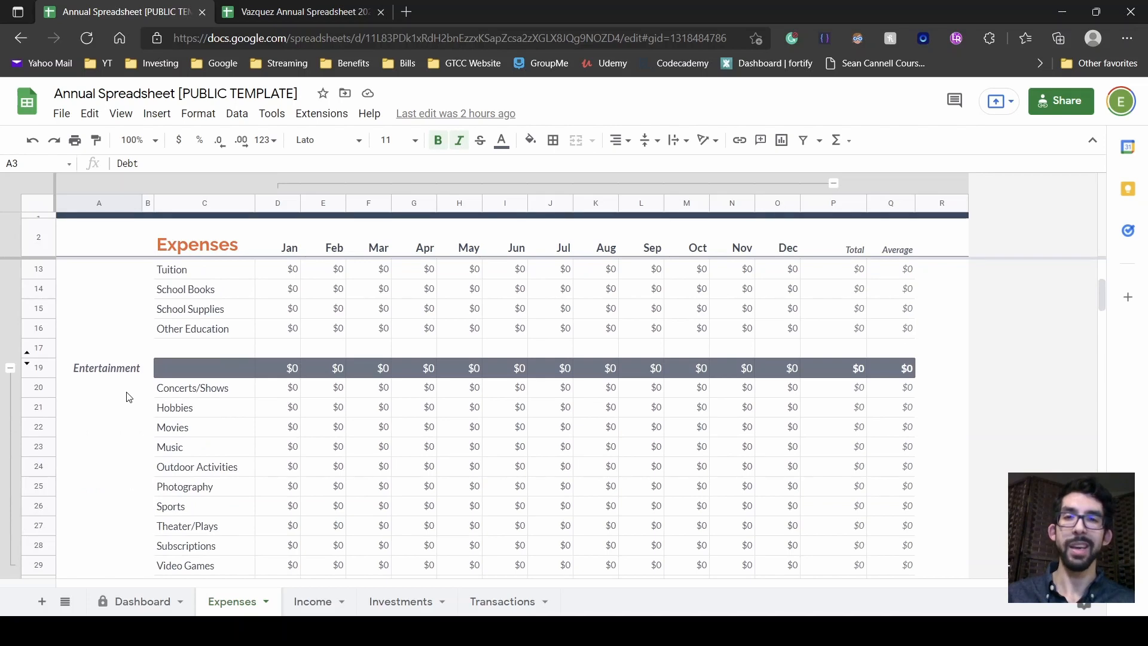
{"action": "scroll", "coordinate": [127, 396], "scroll_direction": "down", "scroll_amount": 4}
{"action": "scroll", "coordinate": [127, 396], "scroll_direction": "down", "scroll_amount": 3}
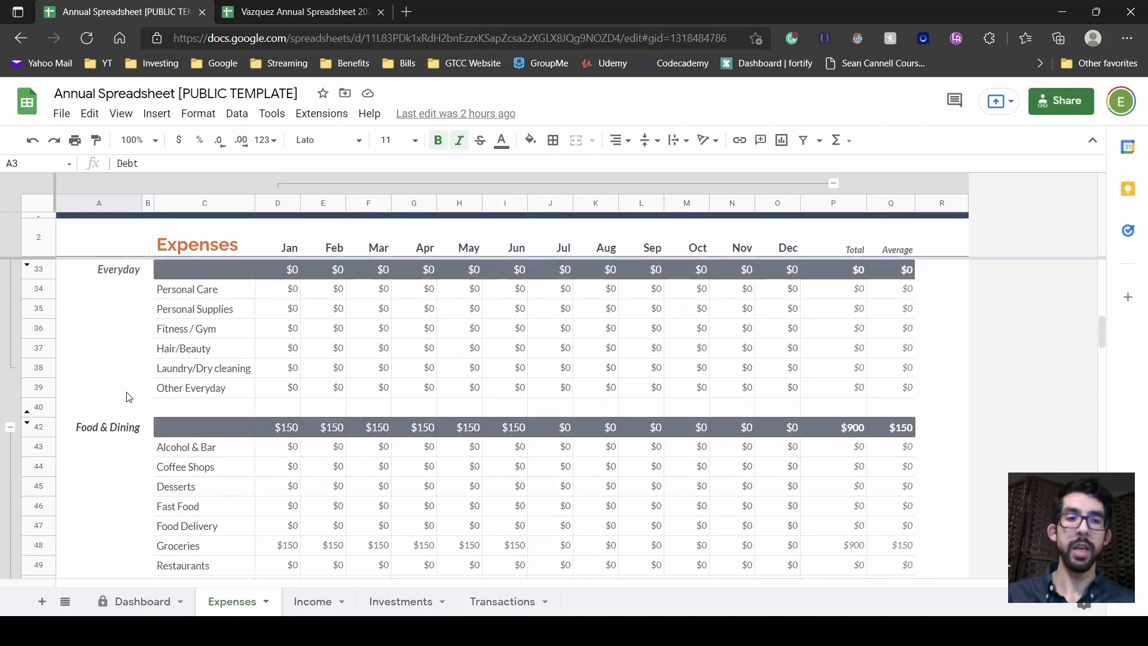
{"action": "scroll", "coordinate": [127, 397], "scroll_direction": "down", "scroll_amount": 3}
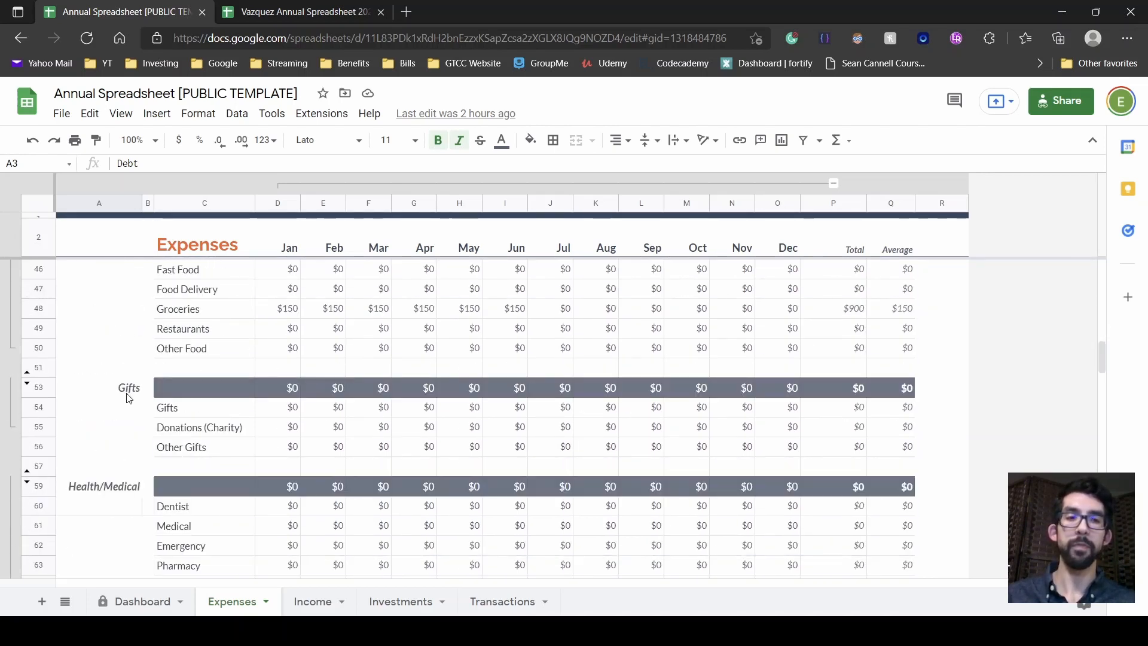
{"action": "scroll", "coordinate": [139, 412], "scroll_direction": "down", "scroll_amount": 2}
{"action": "scroll", "coordinate": [143, 431], "scroll_direction": "down", "scroll_amount": 2}
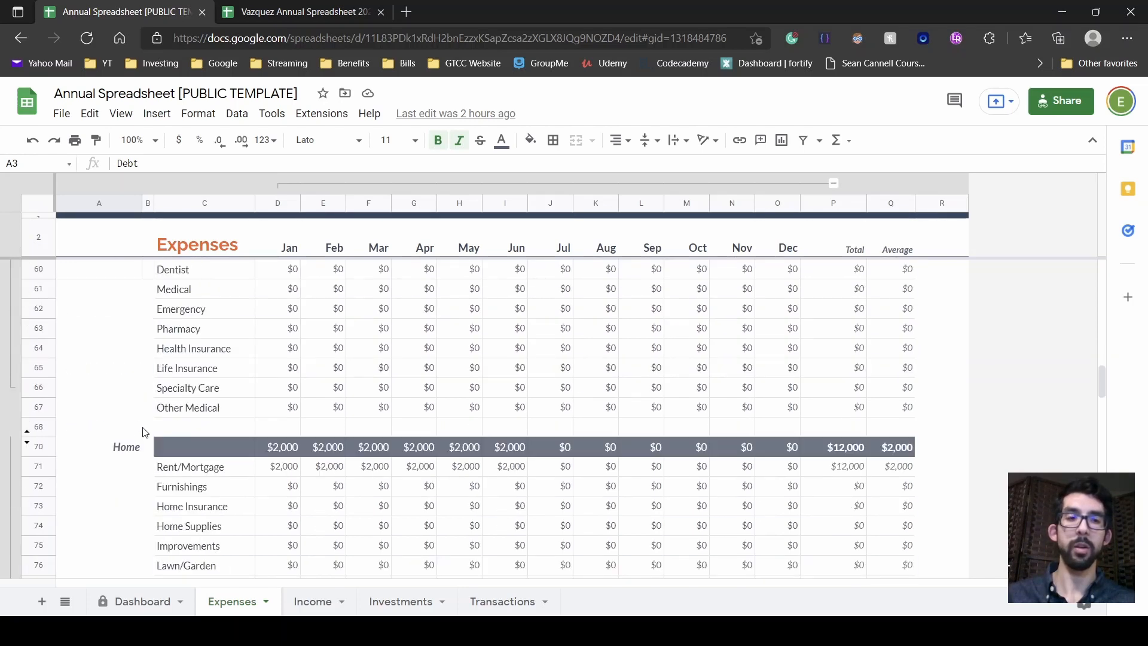
{"action": "scroll", "coordinate": [144, 432], "scroll_direction": "down", "scroll_amount": 4}
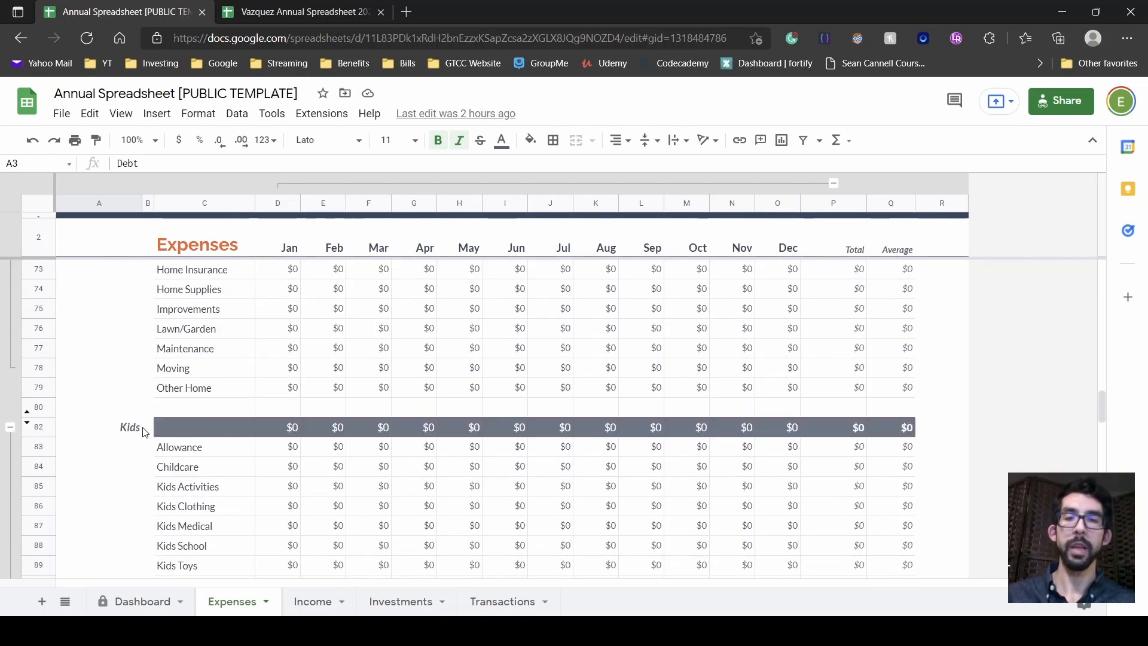
{"action": "scroll", "coordinate": [143, 432], "scroll_direction": "down", "scroll_amount": 5}
{"action": "scroll", "coordinate": [143, 432], "scroll_direction": "down", "scroll_amount": 5}
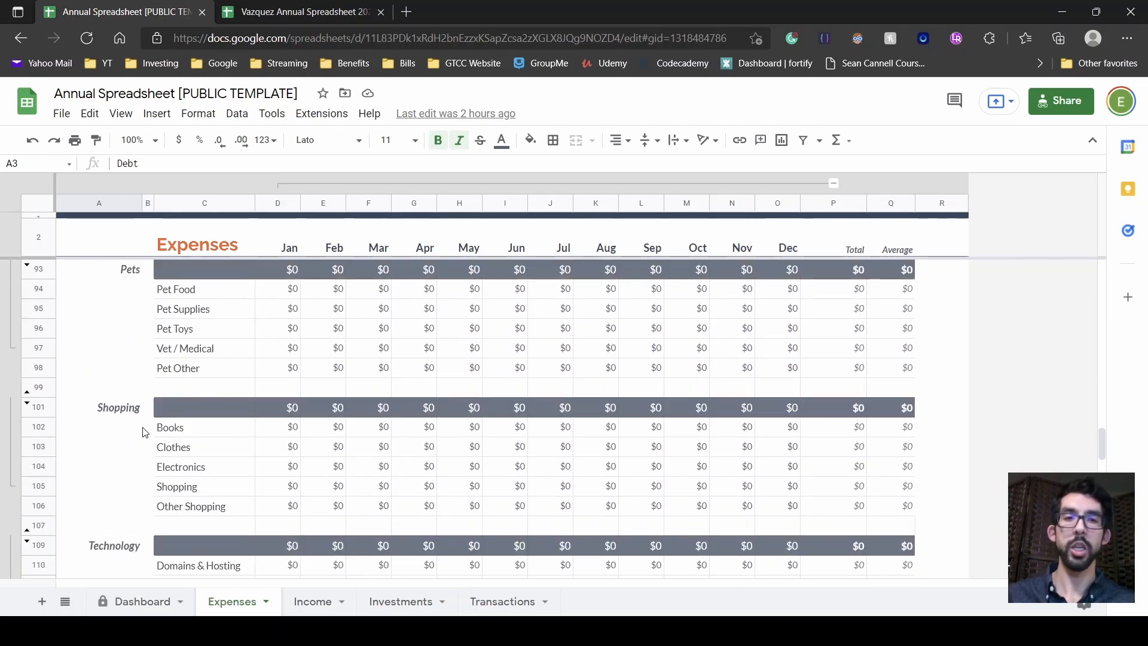
{"action": "scroll", "coordinate": [145, 398], "scroll_direction": "up", "scroll_amount": 1}
{"action": "scroll", "coordinate": [145, 397], "scroll_direction": "down", "scroll_amount": 1}
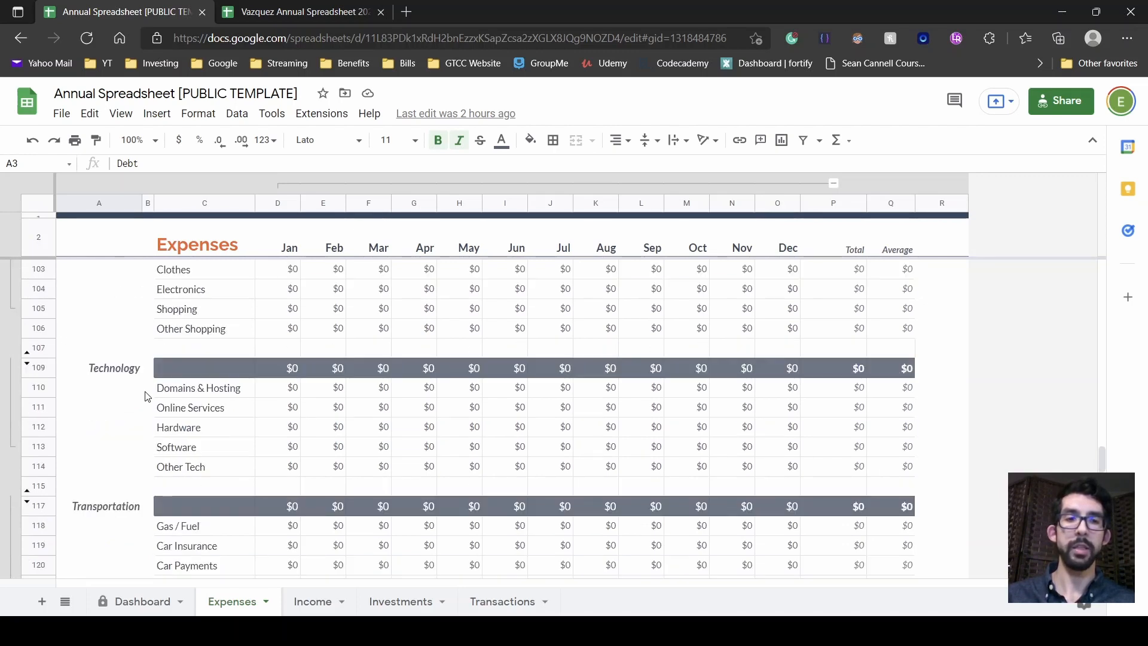
{"action": "scroll", "coordinate": [146, 418], "scroll_direction": "down", "scroll_amount": 10}
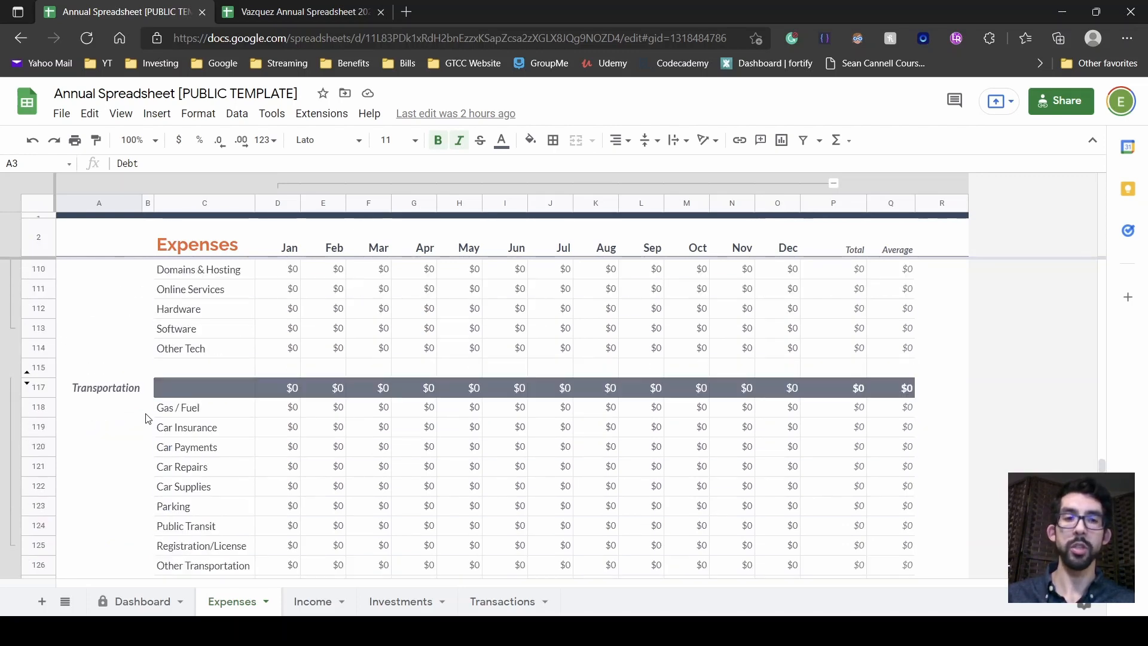
{"action": "scroll", "coordinate": [145, 418], "scroll_direction": "down", "scroll_amount": 3}
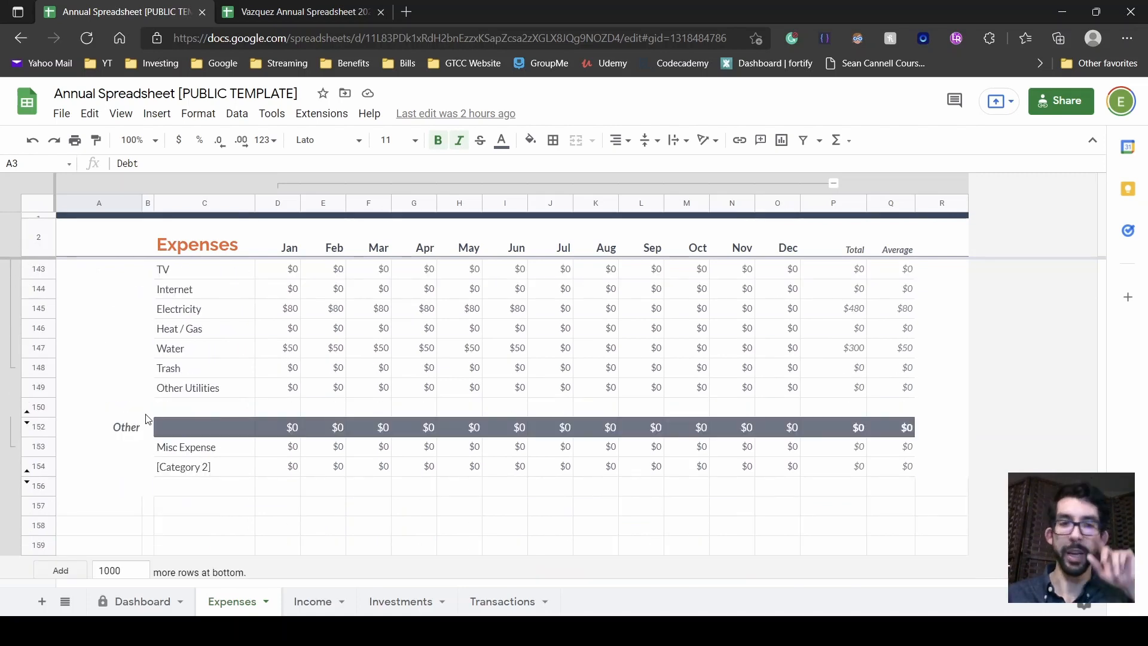
Step: Try deleting the Food Delivery row from the Food & Dining category and undo the deletion
{"action": "scroll", "coordinate": [215, 375], "scroll_direction": "up", "scroll_amount": 4}
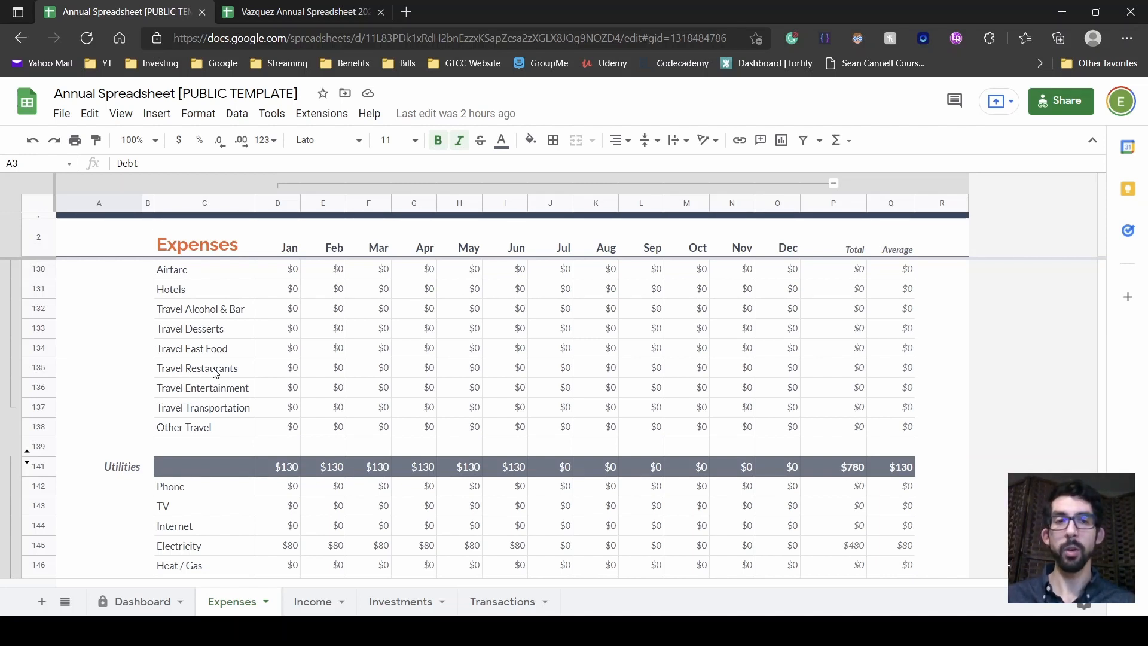
{"action": "scroll", "coordinate": [303, 231], "scroll_direction": "up", "scroll_amount": 3}
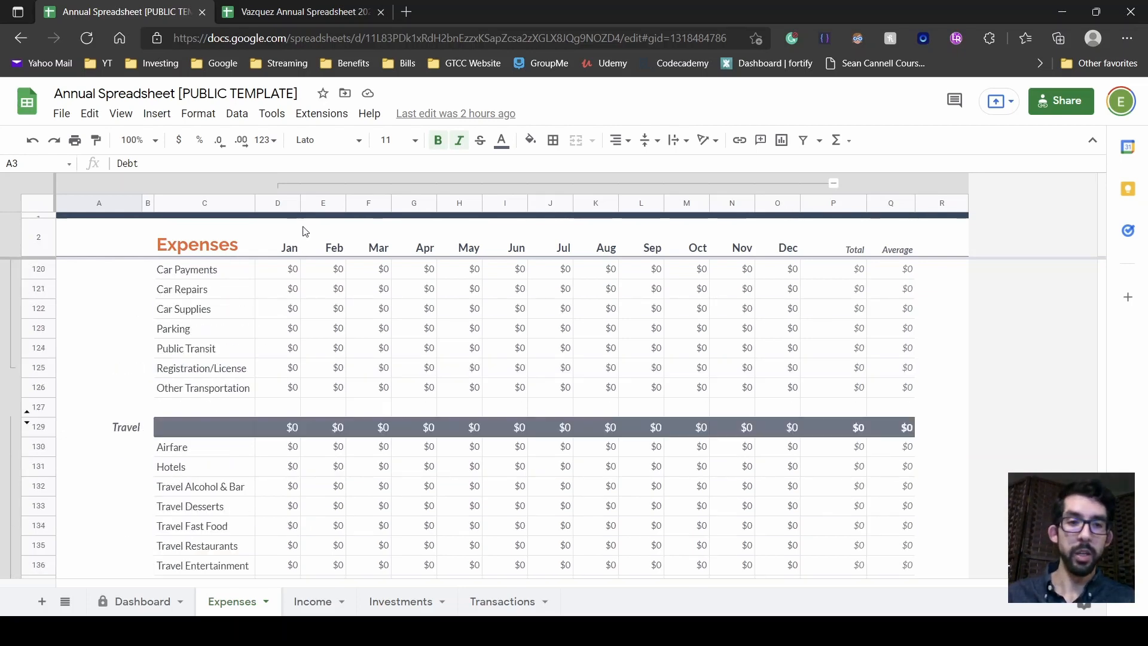
{"action": "scroll", "coordinate": [304, 231], "scroll_direction": "up", "scroll_amount": 20}
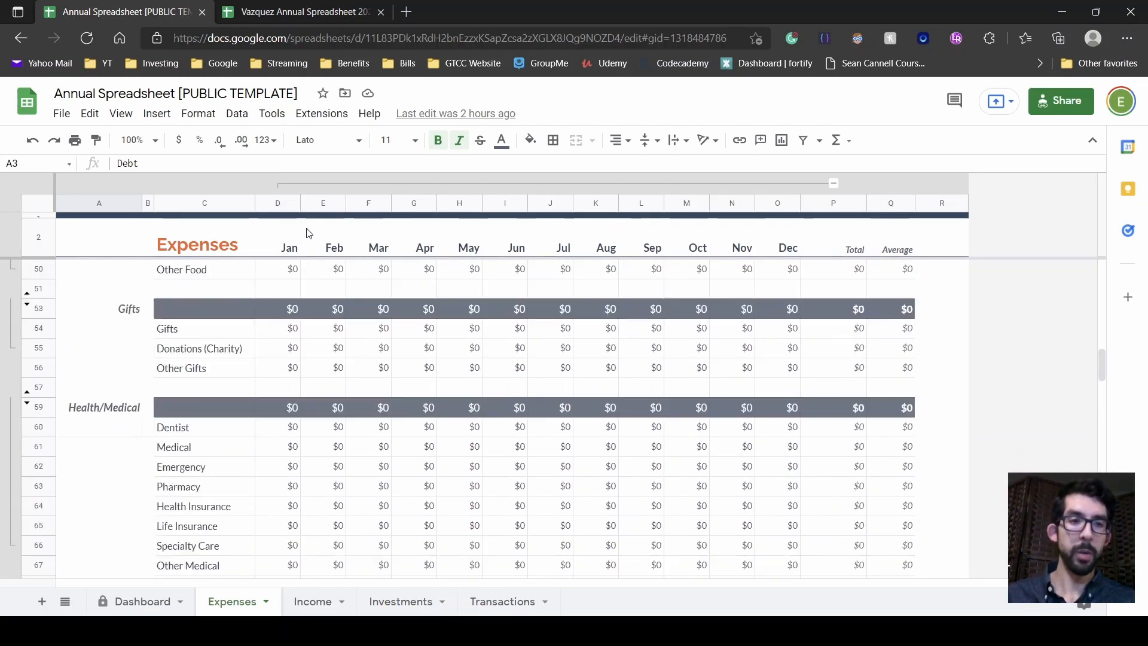
{"action": "scroll", "coordinate": [308, 233], "scroll_direction": "up", "scroll_amount": 4}
{"action": "scroll", "coordinate": [299, 231], "scroll_direction": "down", "scroll_amount": 1}
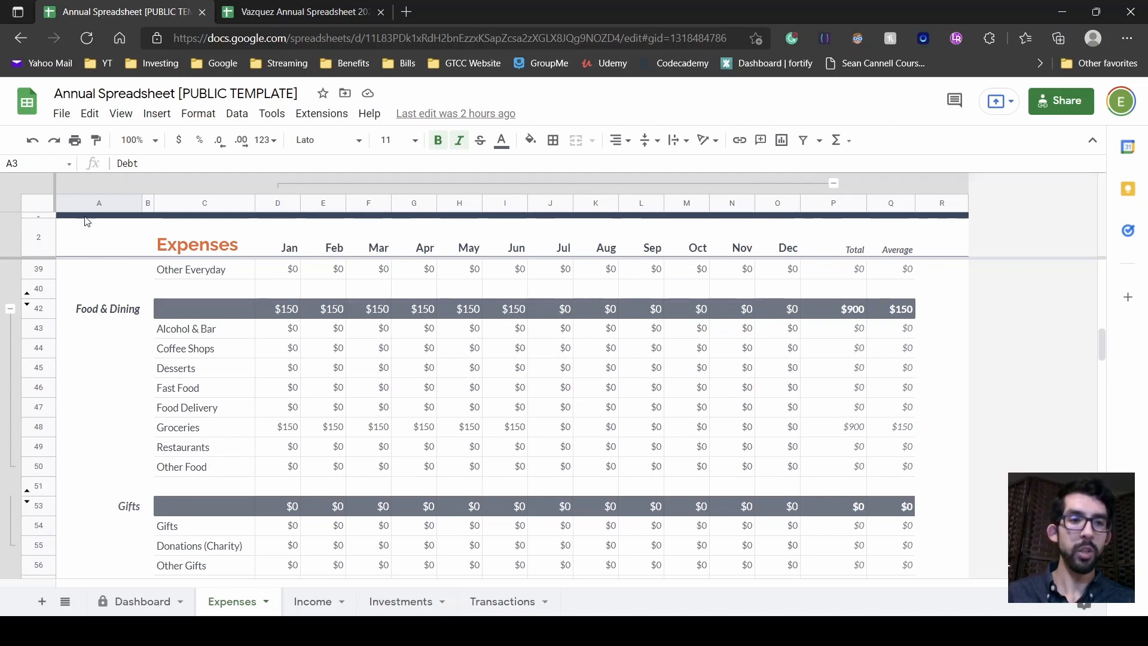
{"action": "left_click", "coordinate": [37, 410]}
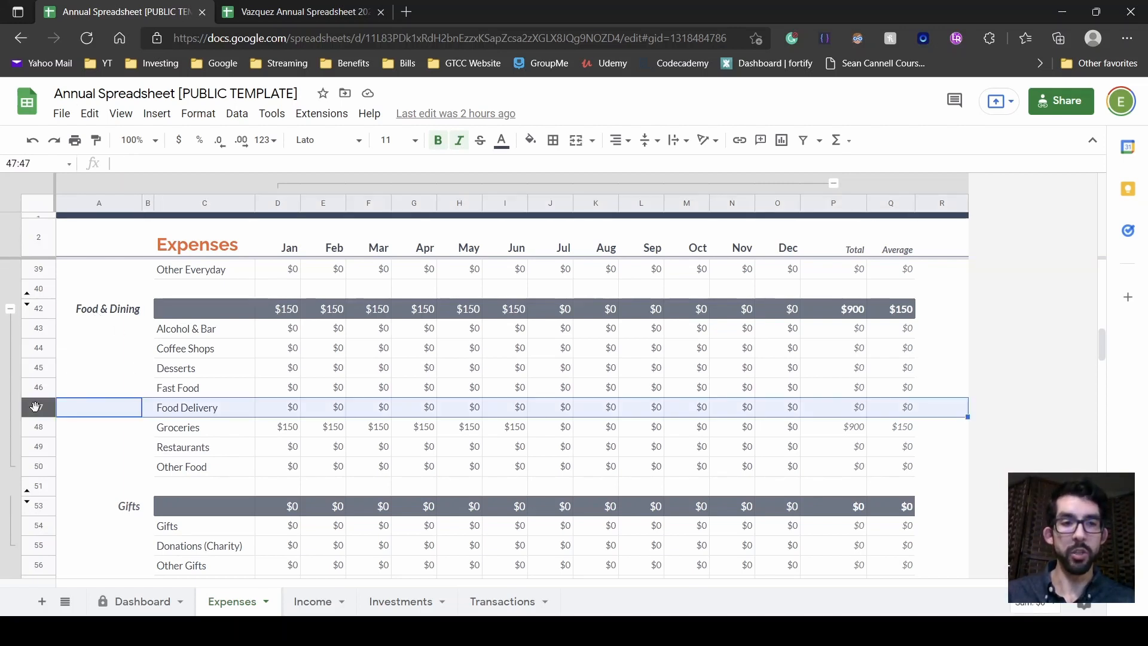
{"action": "right_click", "coordinate": [37, 411]}
{"action": "left_click", "coordinate": [89, 431]}
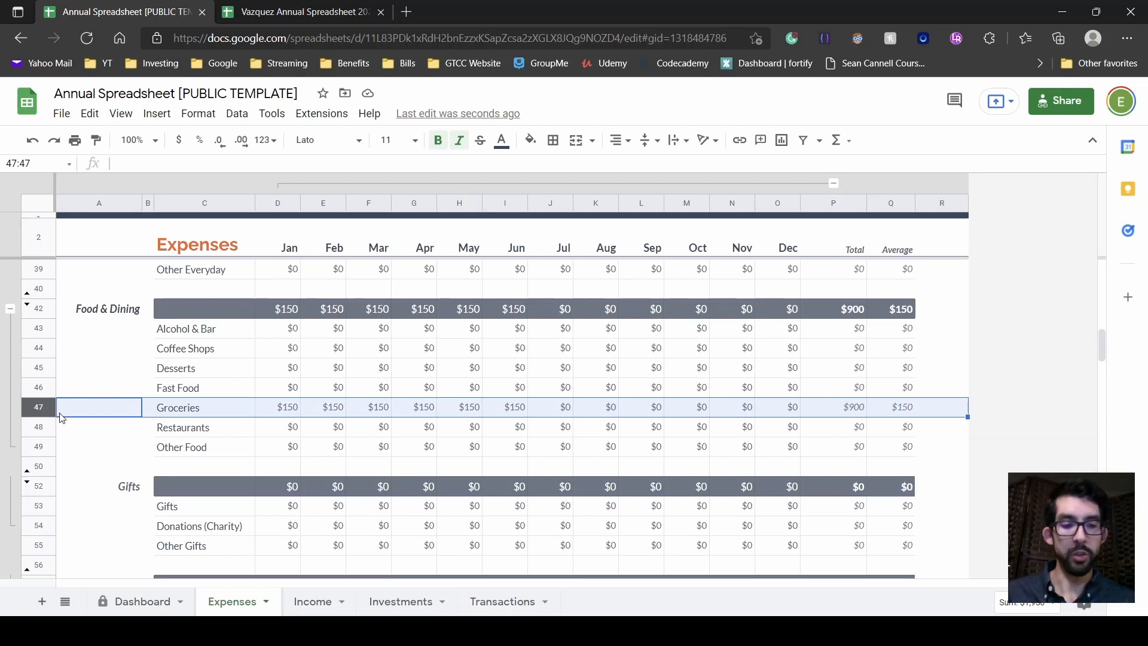
{"action": "key", "text": "ctrl+z"}
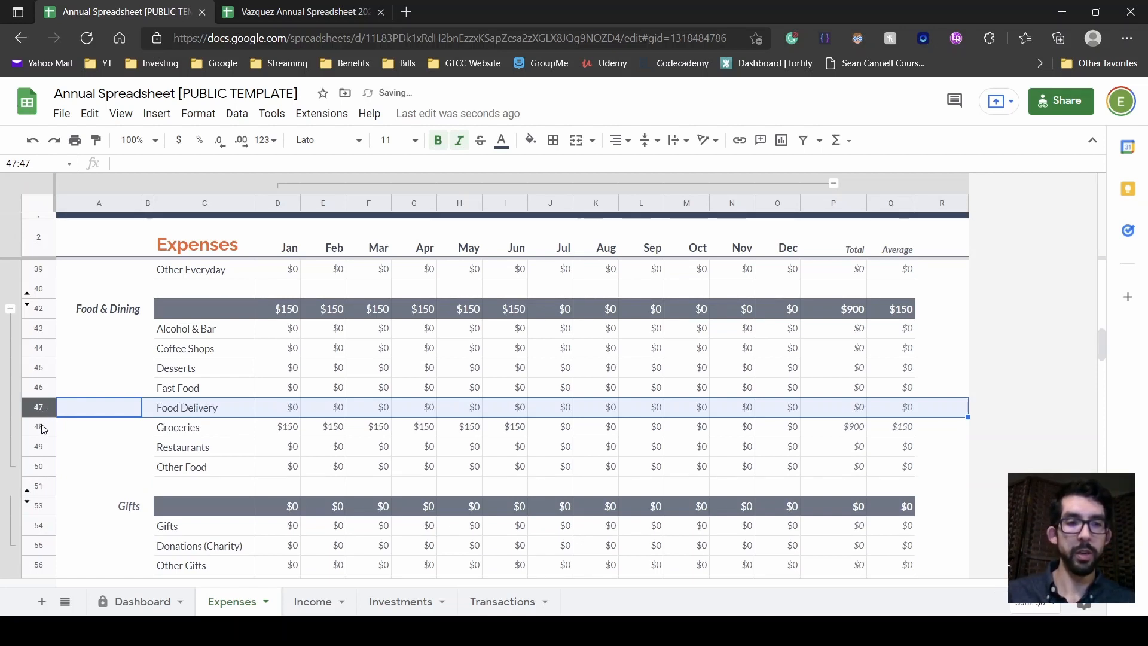
Step: Insert a row below Groceries in the Food & Dining category and paste a copy of the Groceries row into it
{"action": "right_click", "coordinate": [41, 427]}
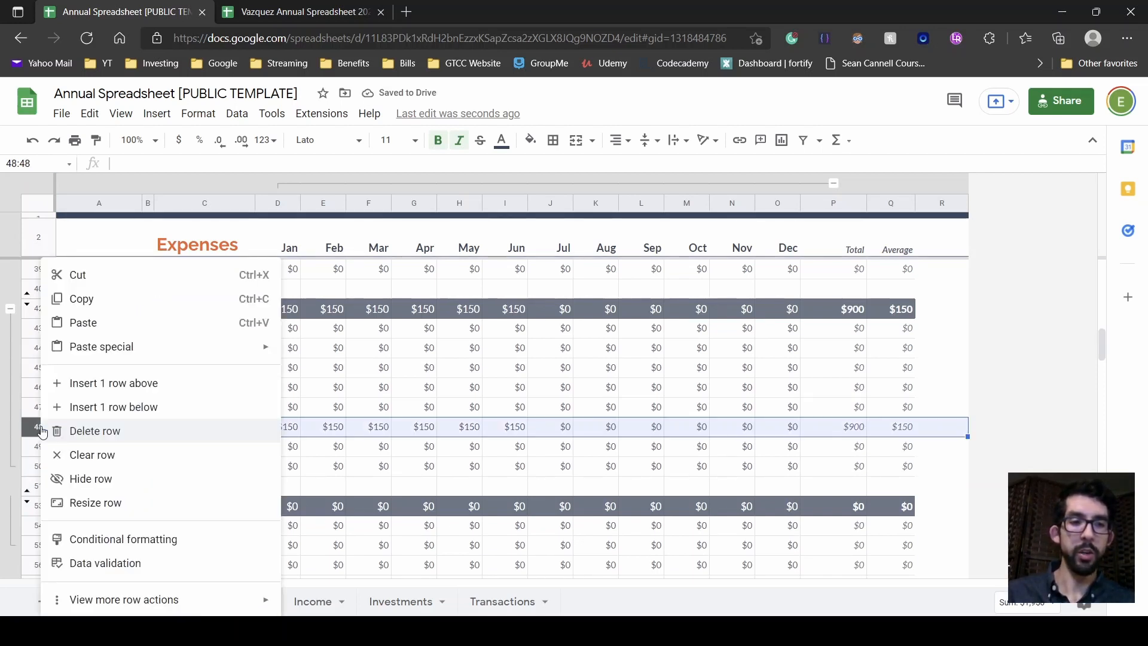
{"action": "left_click", "coordinate": [100, 408]}
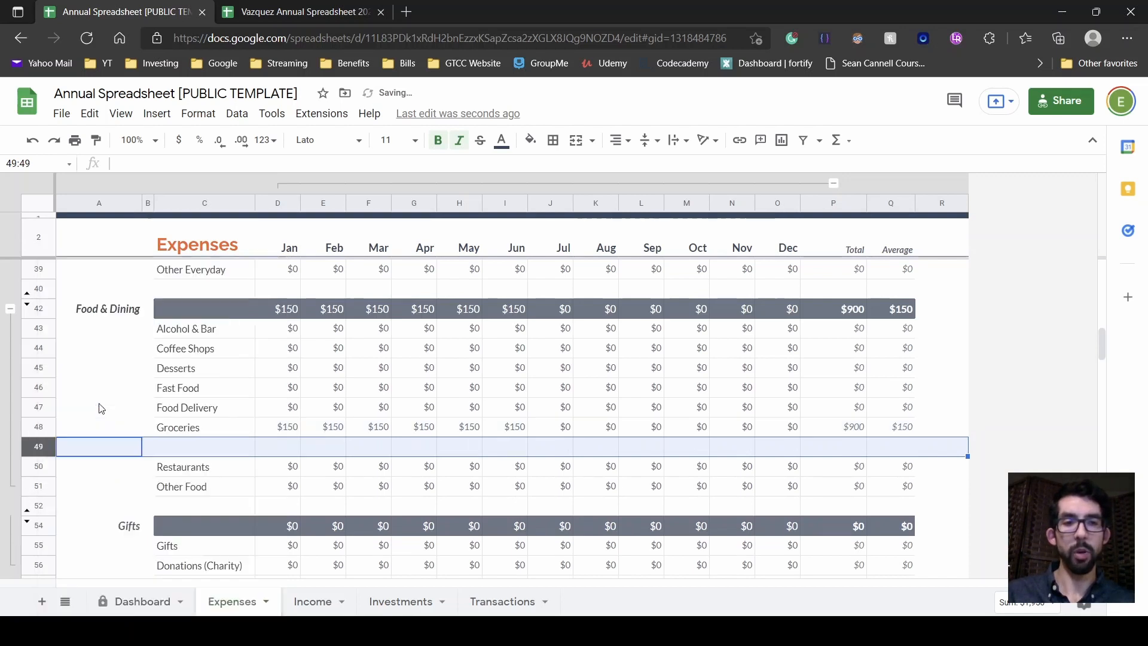
{"action": "left_click", "coordinate": [36, 427]}
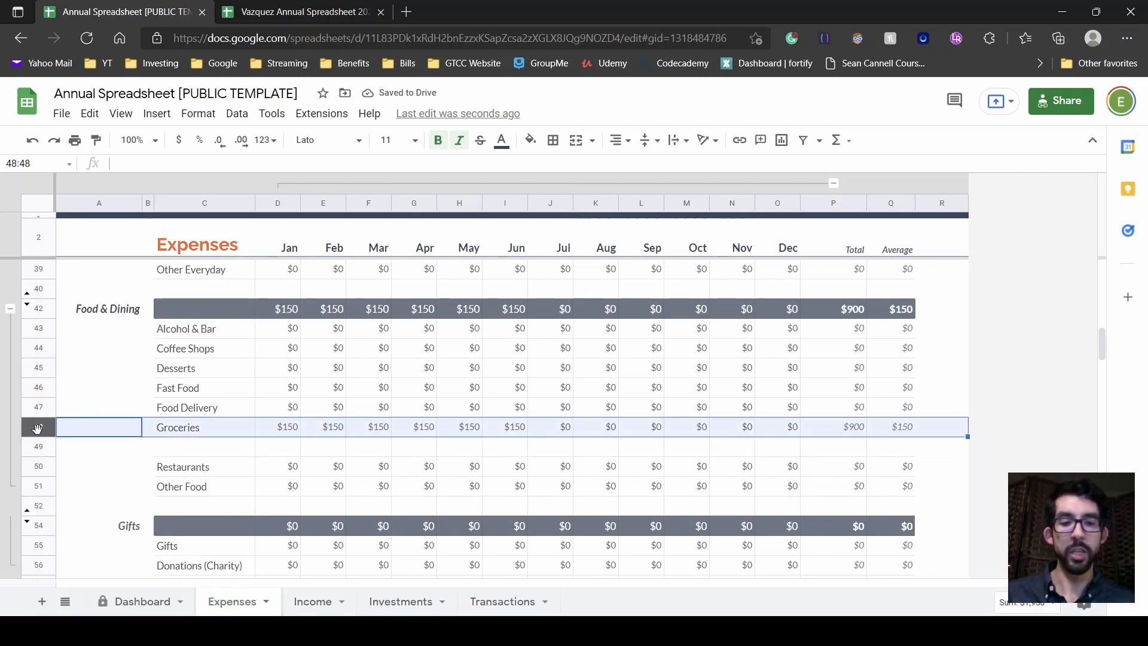
{"action": "key", "text": "ctrl+c"}
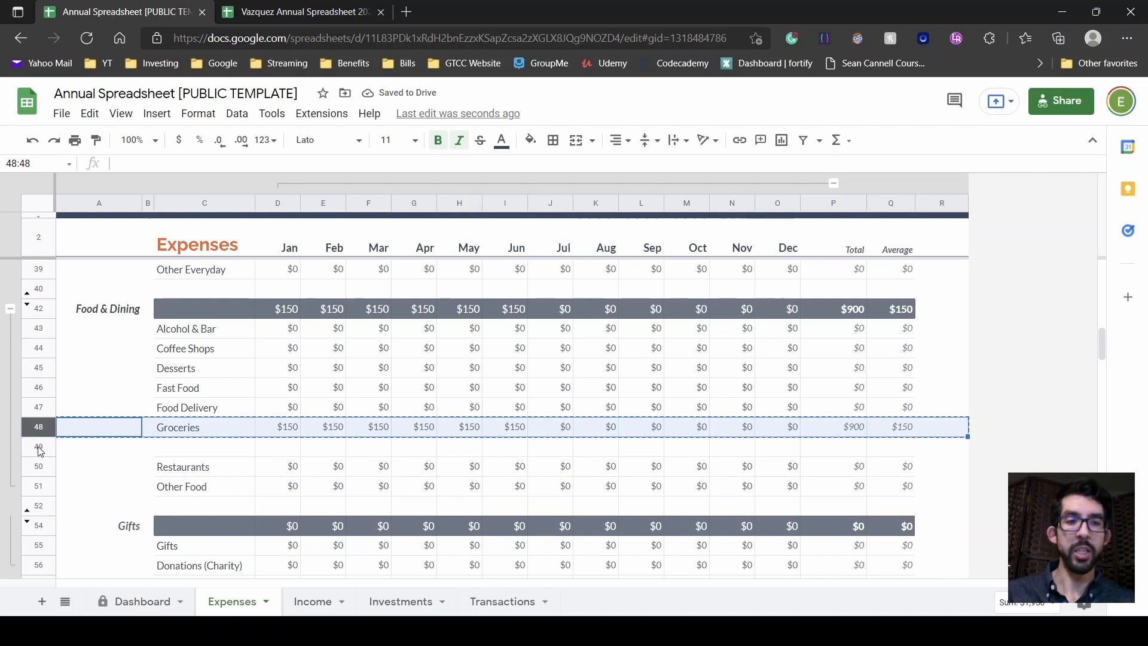
{"action": "left_click", "coordinate": [37, 445]}
{"action": "right_click", "coordinate": [37, 446]}
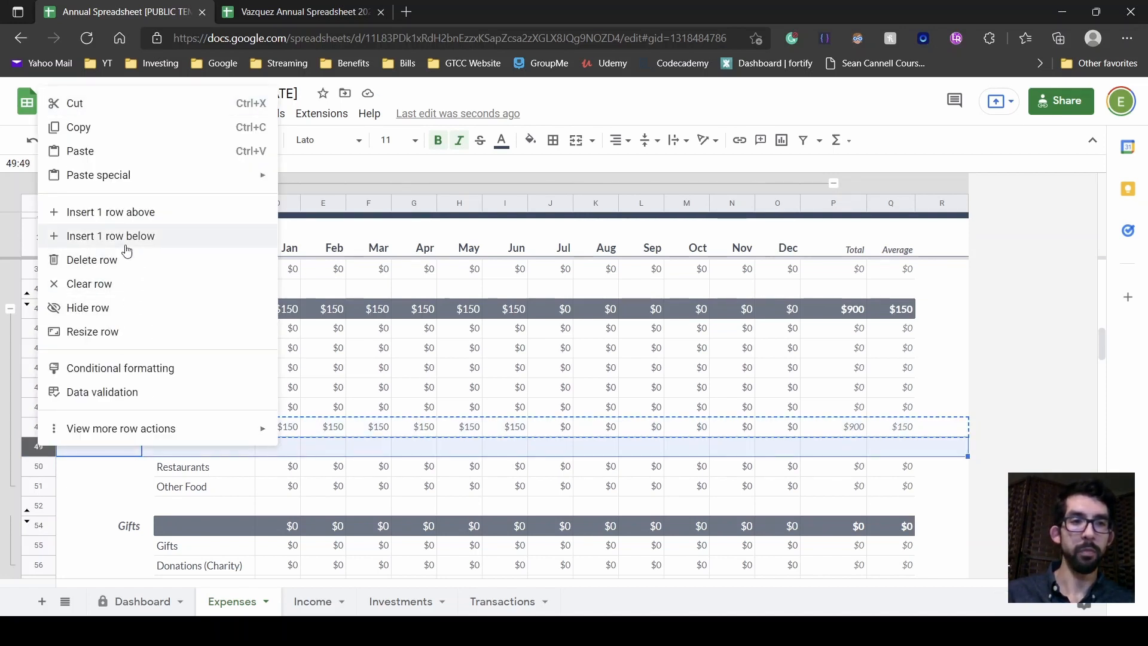
{"action": "left_click", "coordinate": [123, 155]}
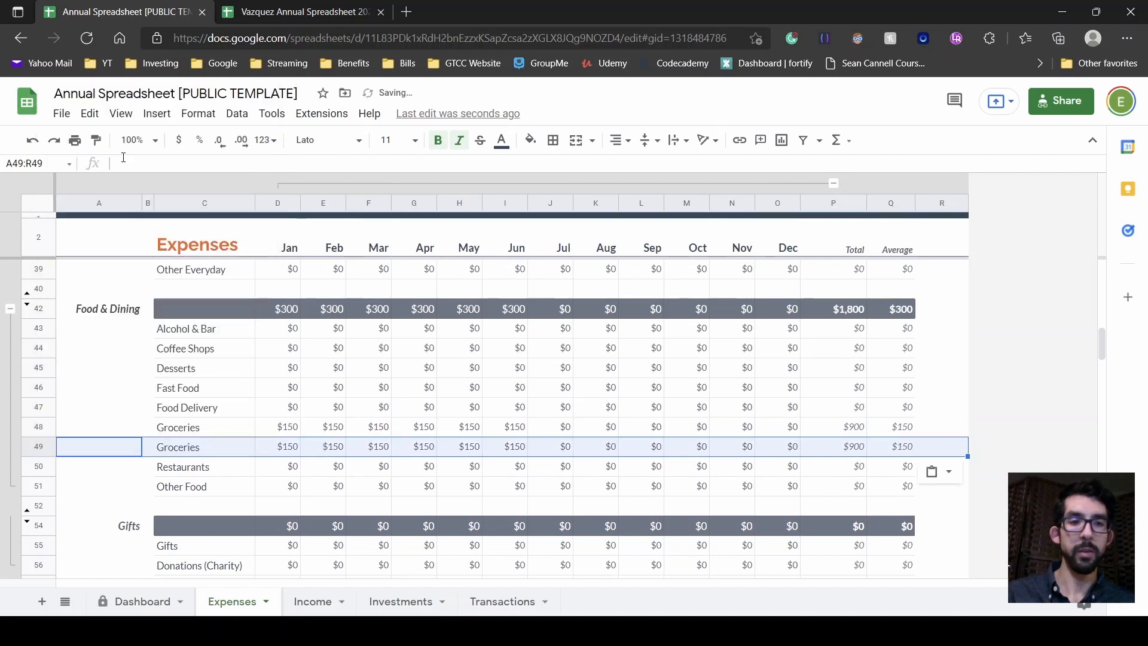
Step: Rename the copied Groceries row in the Food & Dining category as Kroger
{"action": "left_click", "coordinate": [192, 451]}
{"action": "double_click", "coordinate": [190, 452]}
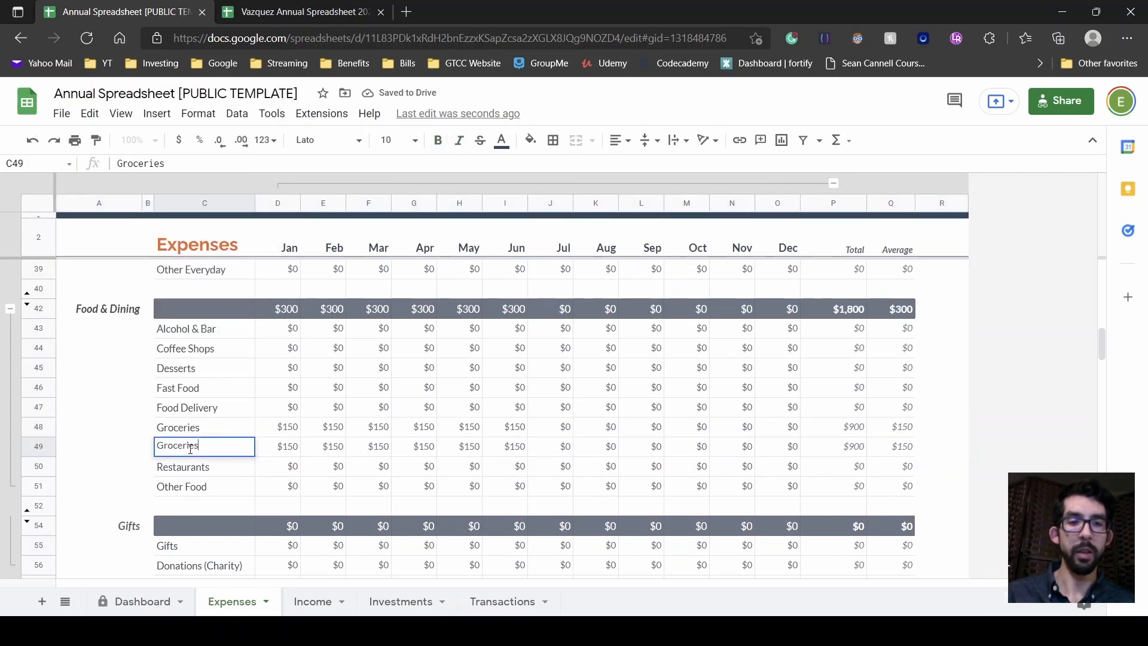
{"action": "key", "text": "BackSpace"}
{"action": "key", "text": "BackSpace"}
{"action": "key", "text": "BackSpace"}
{"action": "key", "text": "BackSpace"}
{"action": "key", "text": "BackSpace"}
{"action": "key", "text": "BackSpace"}
{"action": "key", "text": "BackSpace"}
{"action": "key", "text": "BackSpace"}
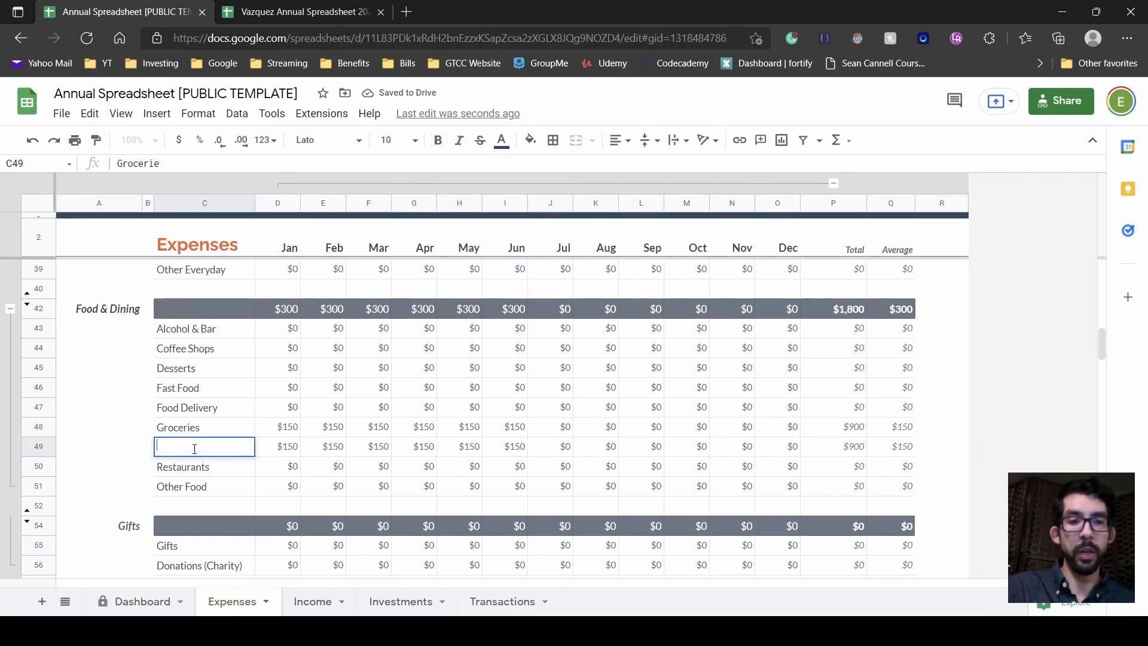
{"action": "type", "text": "Kr"}
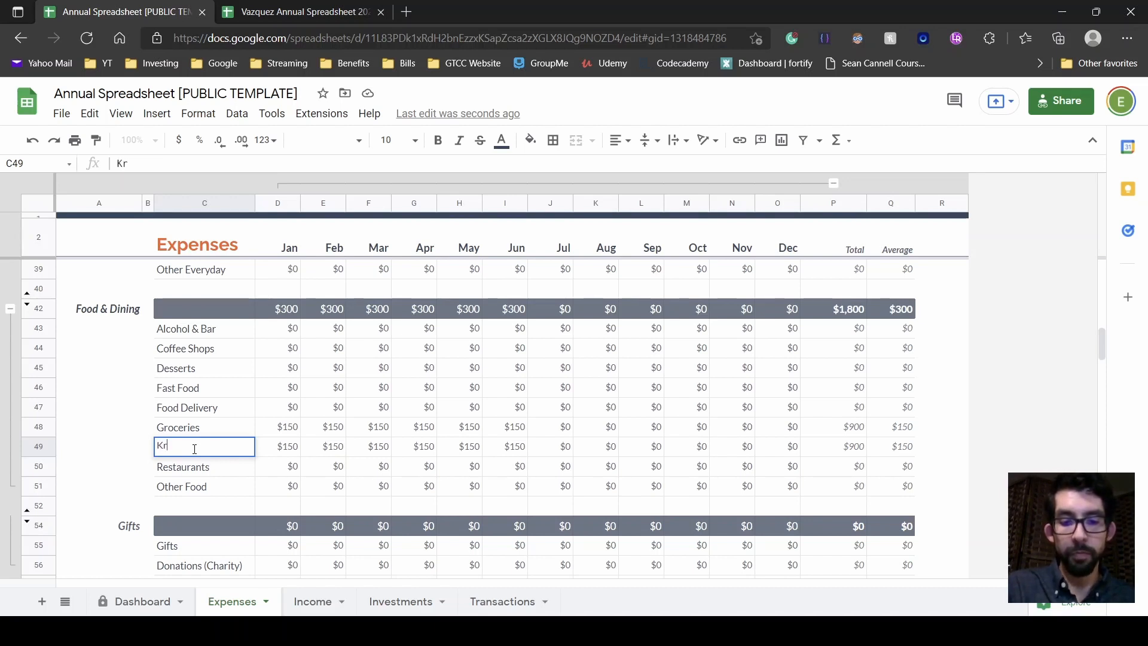
{"action": "type", "text": "oger"}
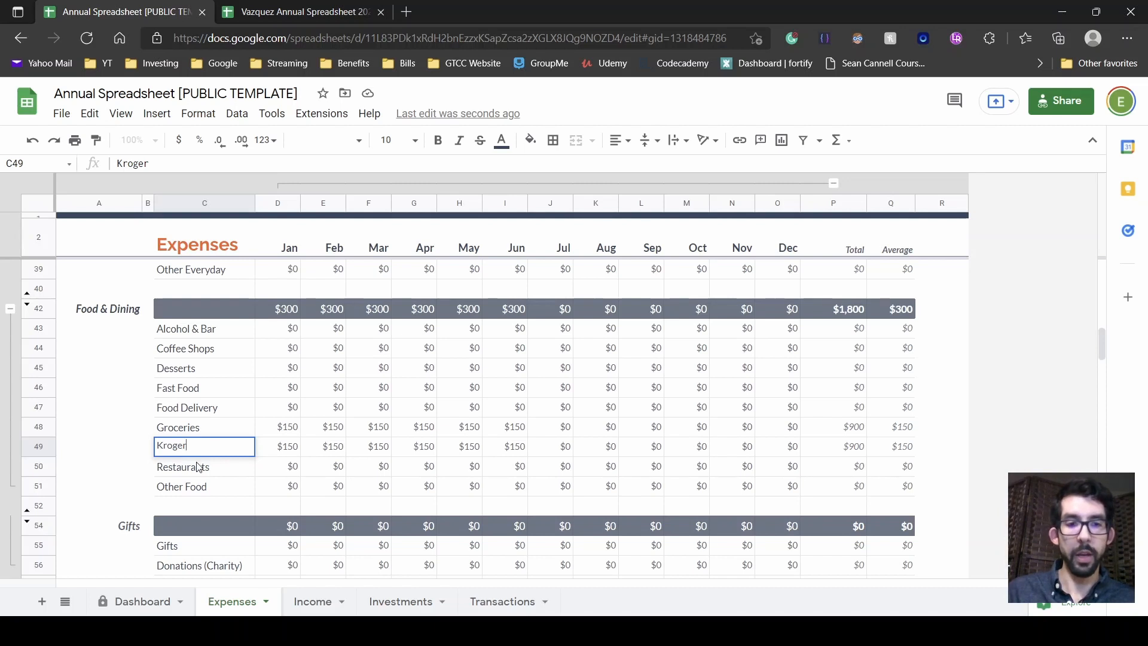
{"action": "left_click", "coordinate": [198, 464]}
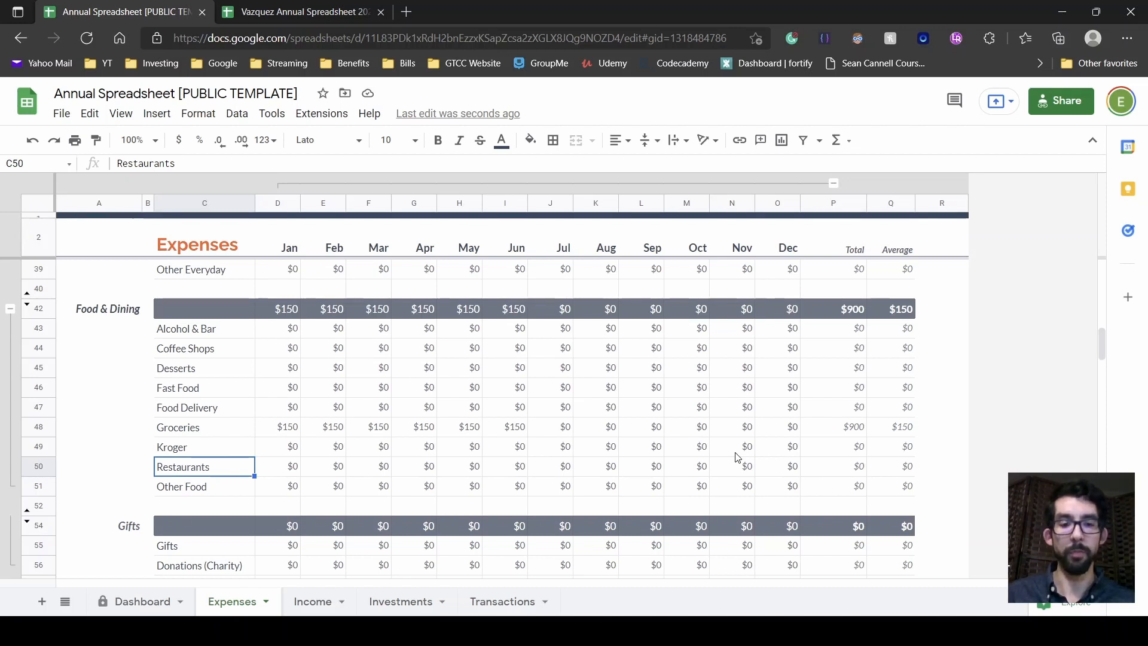
Step: Undo the Kroger rename together with the pasted Groceries copy and its inserted row
{"action": "key", "text": "ctrl+z"}
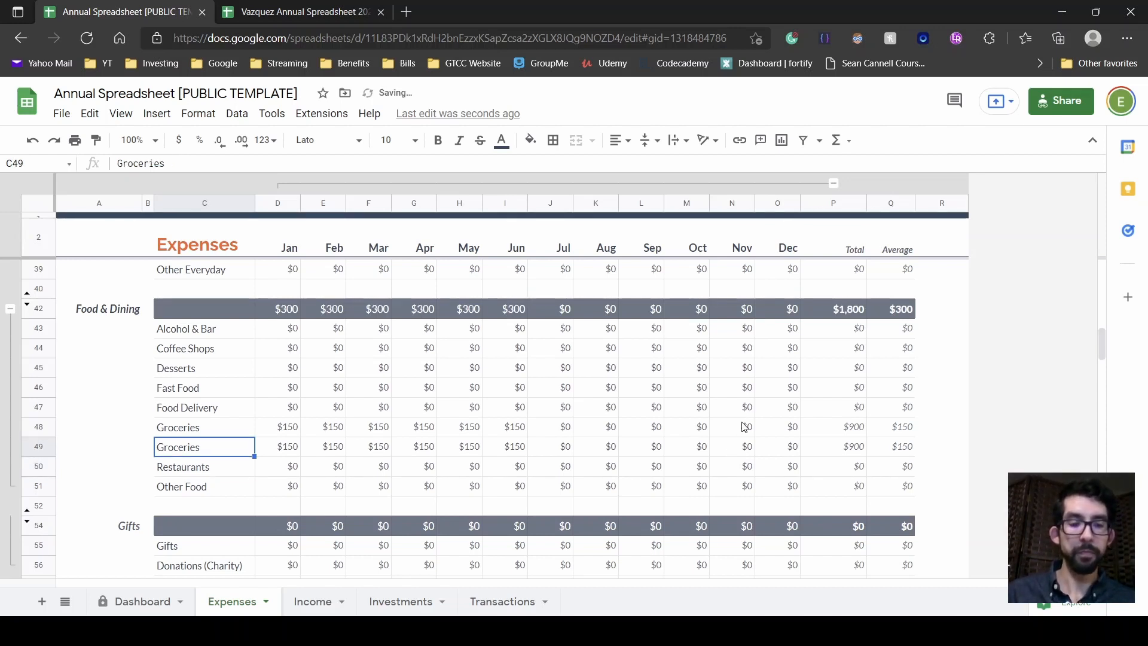
{"action": "key", "text": "ctrl+z"}
{"action": "key", "text": "ctrl+z"}
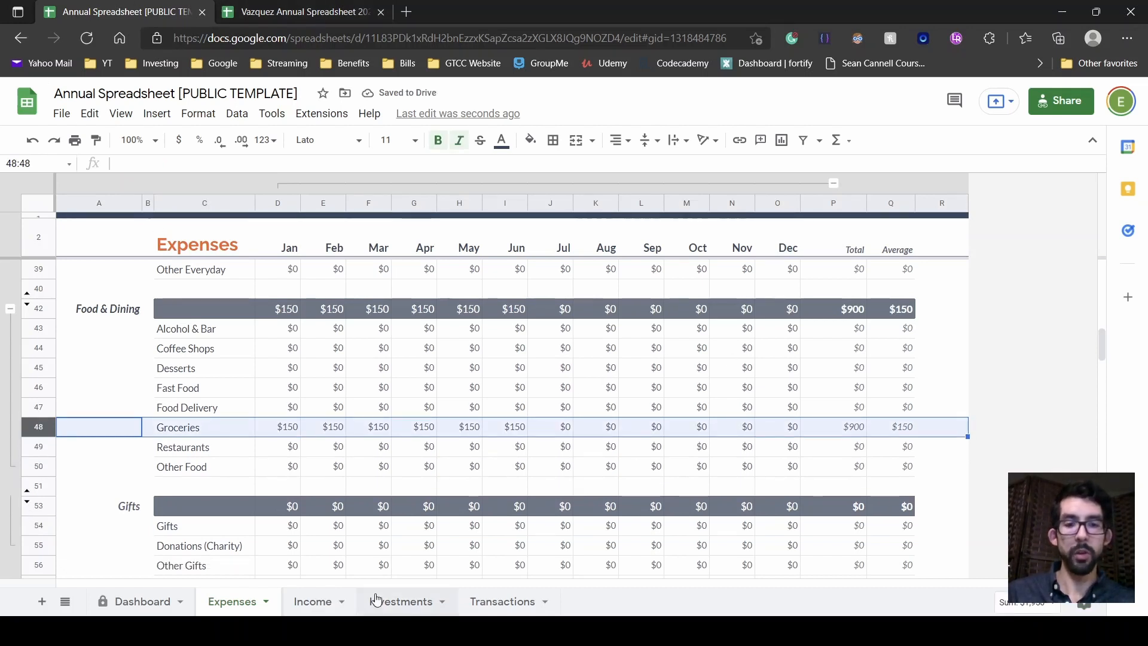
Step: Try renaming the Paycheck2 subcategory under Wages on the Income sheet to Uber, and undo the rename
{"action": "left_click", "coordinate": [307, 602]}
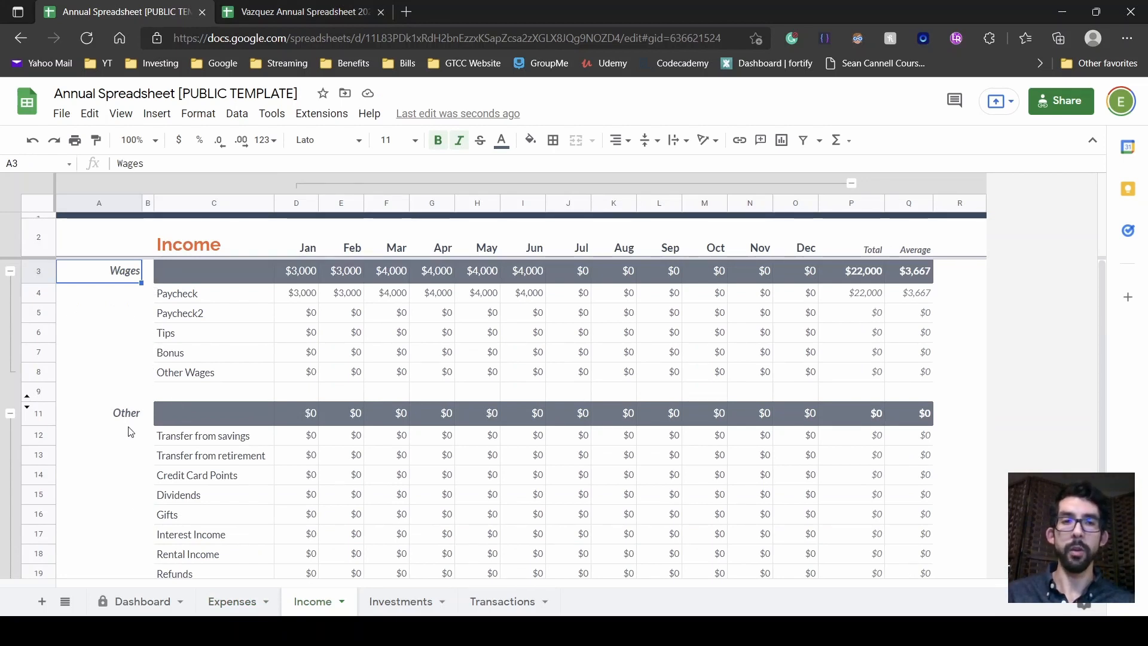
{"action": "double_click", "coordinate": [200, 320]}
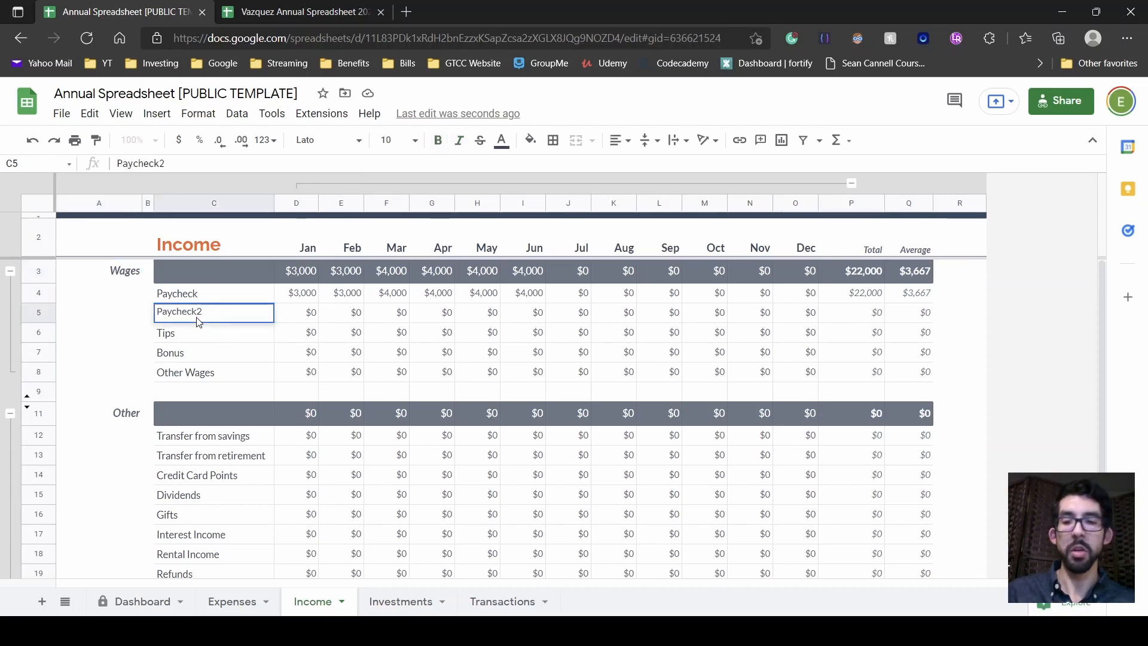
{"action": "key", "text": "BackSpace"}
{"action": "key", "text": "BackSpace"}
{"action": "key", "text": "BackSpace"}
{"action": "key", "text": "BackSpace"}
{"action": "key", "text": "BackSpace"}
{"action": "key", "text": "BackSpace"}
{"action": "key", "text": "BackSpace"}
{"action": "key", "text": "BackSpace"}
{"action": "key", "text": "BackSpace"}
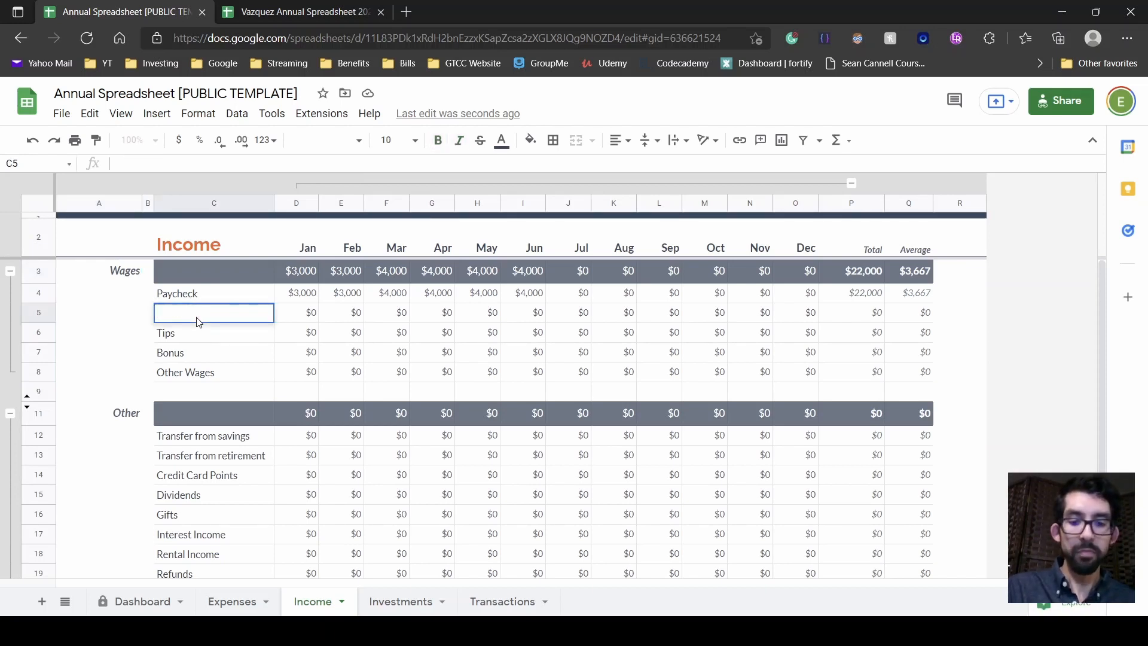
{"action": "type", "text": "Uber"}
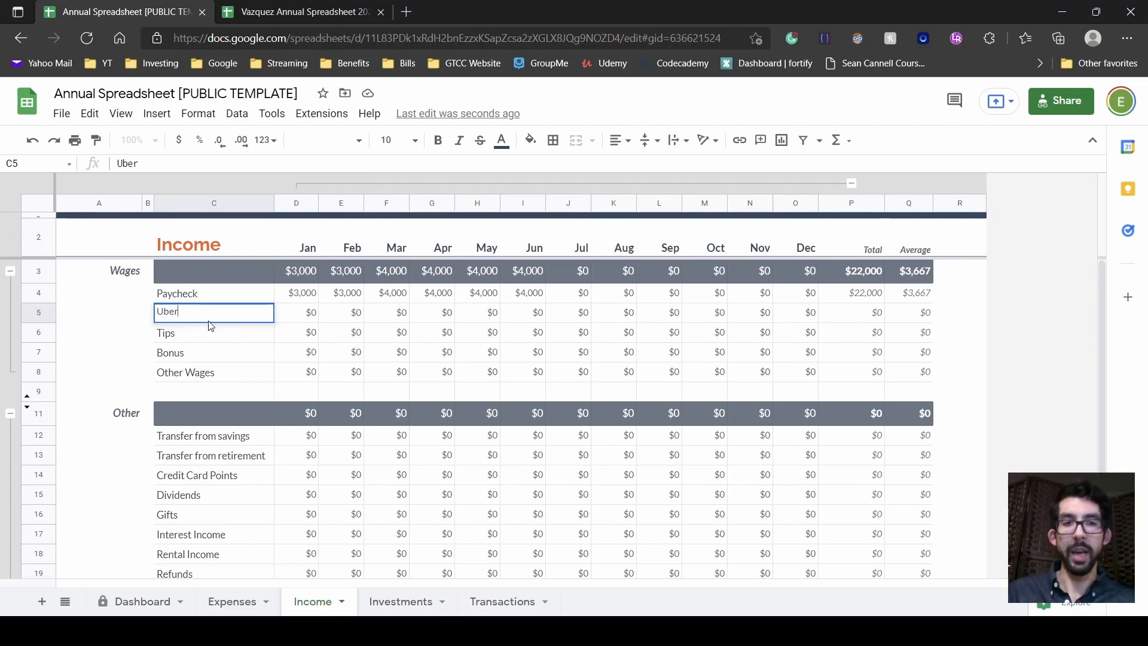
{"action": "left_click", "coordinate": [210, 339]}
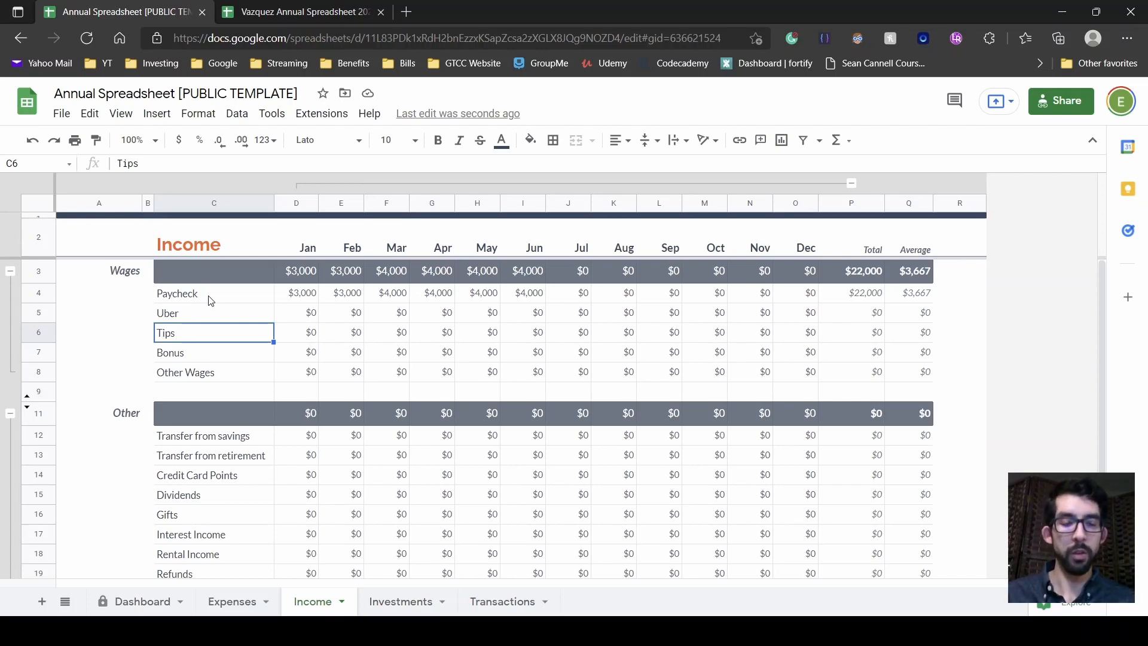
{"action": "key", "text": "ctrl+z"}
{"action": "key", "text": "ctrl+z"}
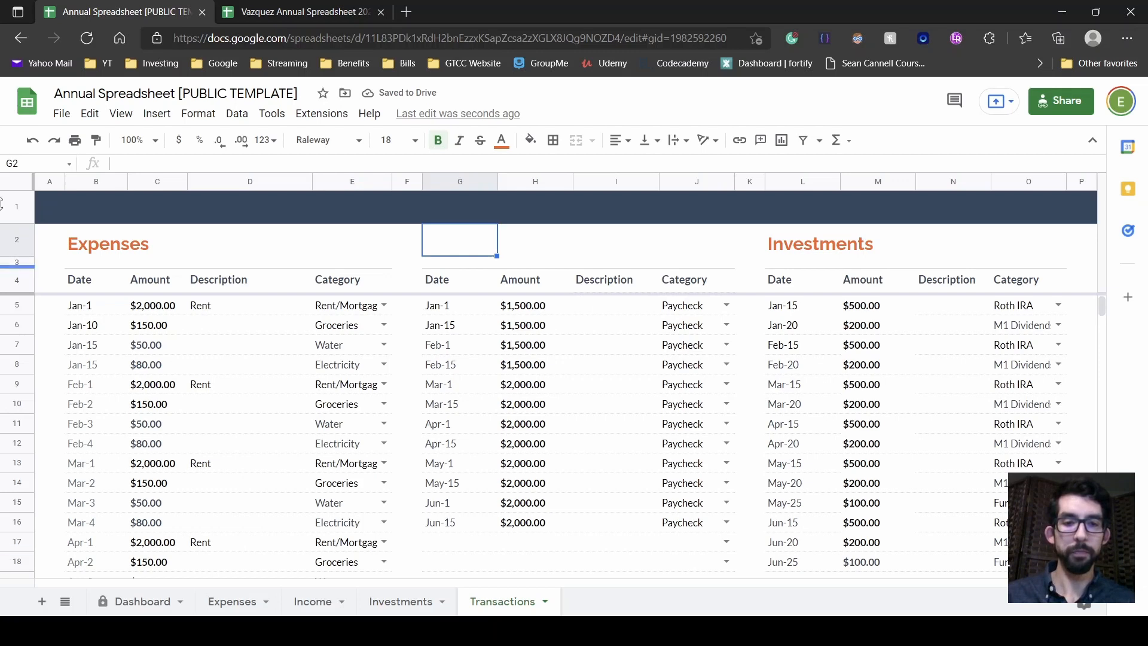
Step: Review the Investments sheet's categories and subcategories, from Retirement through Cash
{"action": "left_click", "coordinate": [388, 603]}
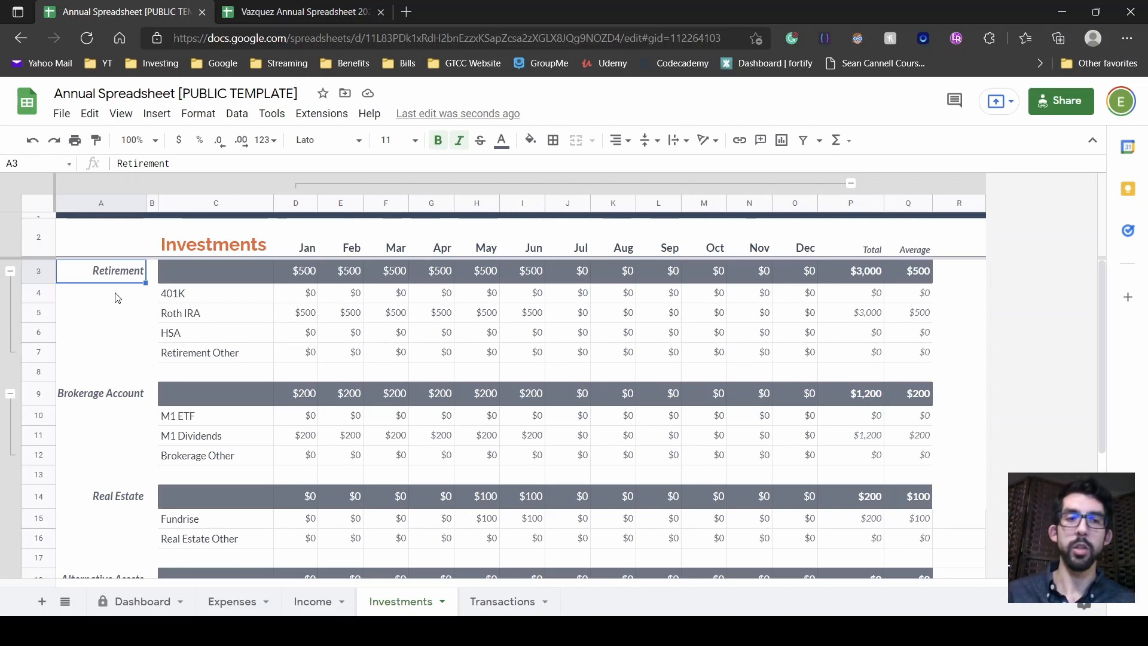
{"action": "scroll", "coordinate": [137, 377], "scroll_direction": "down", "scroll_amount": 2}
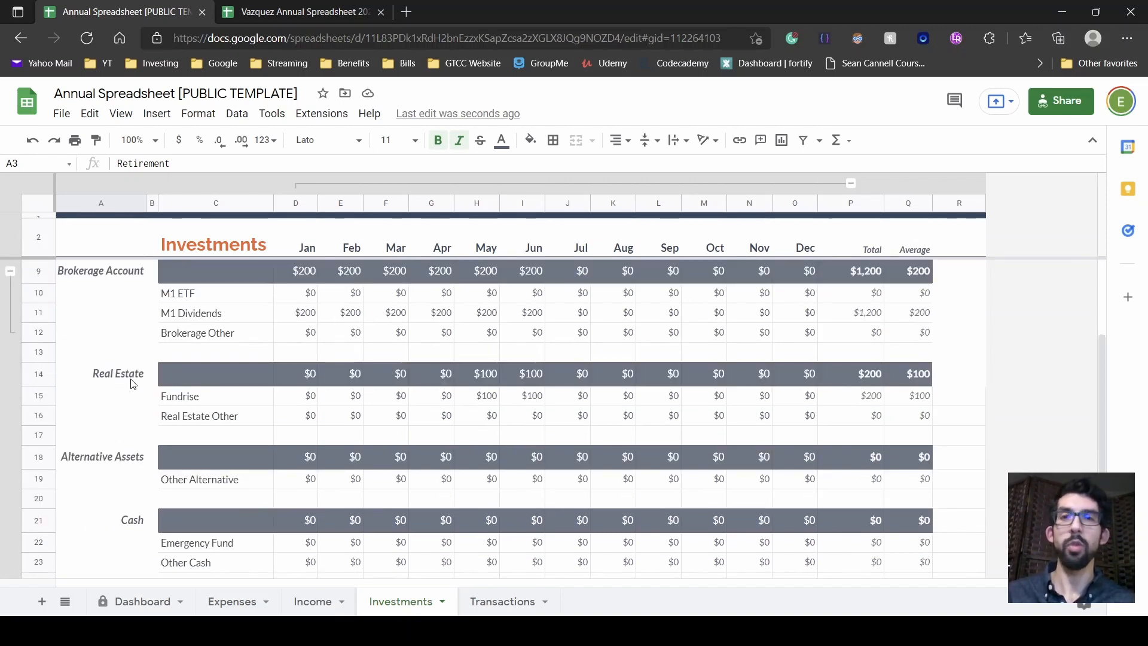
{"action": "scroll", "coordinate": [133, 386], "scroll_direction": "down", "scroll_amount": 1}
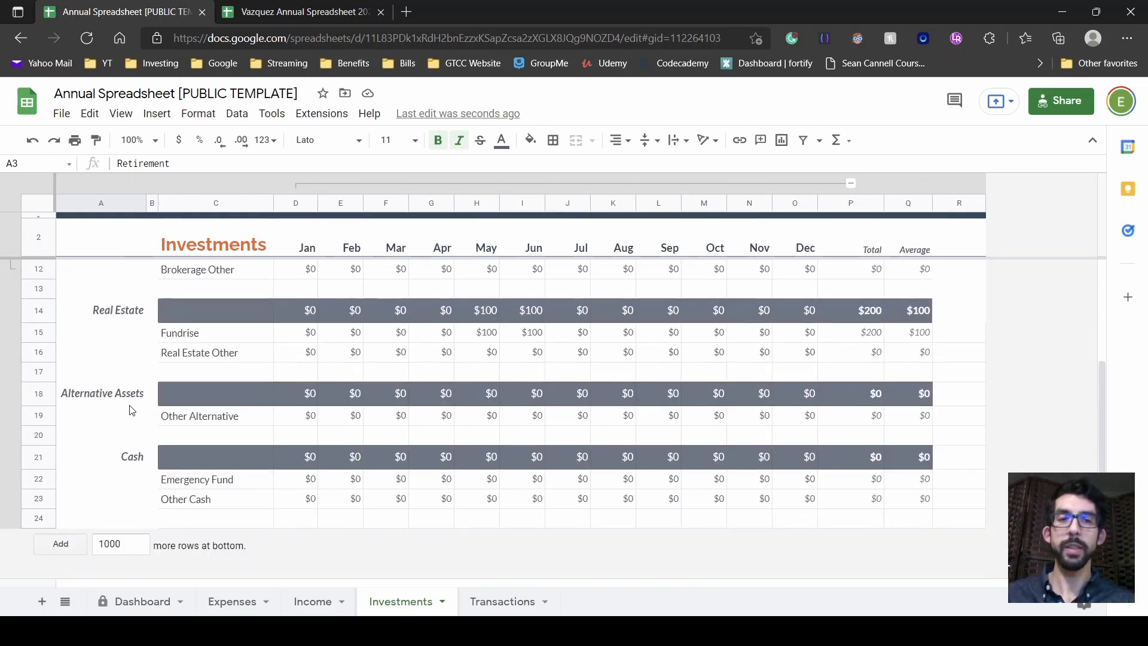
{"action": "scroll", "coordinate": [132, 439], "scroll_direction": "up", "scroll_amount": 3}
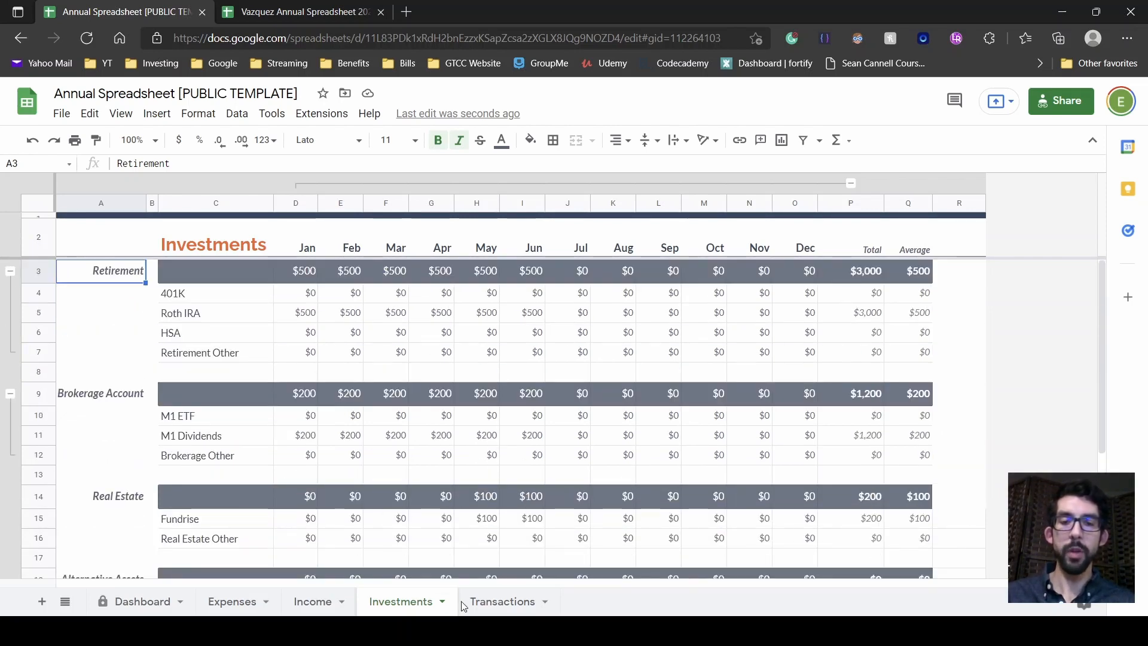
Step: In the first empty row of the Transactions sheet's Expenses table, enter the date 7-1 and the amount 2000
{"action": "left_click", "coordinate": [505, 601]}
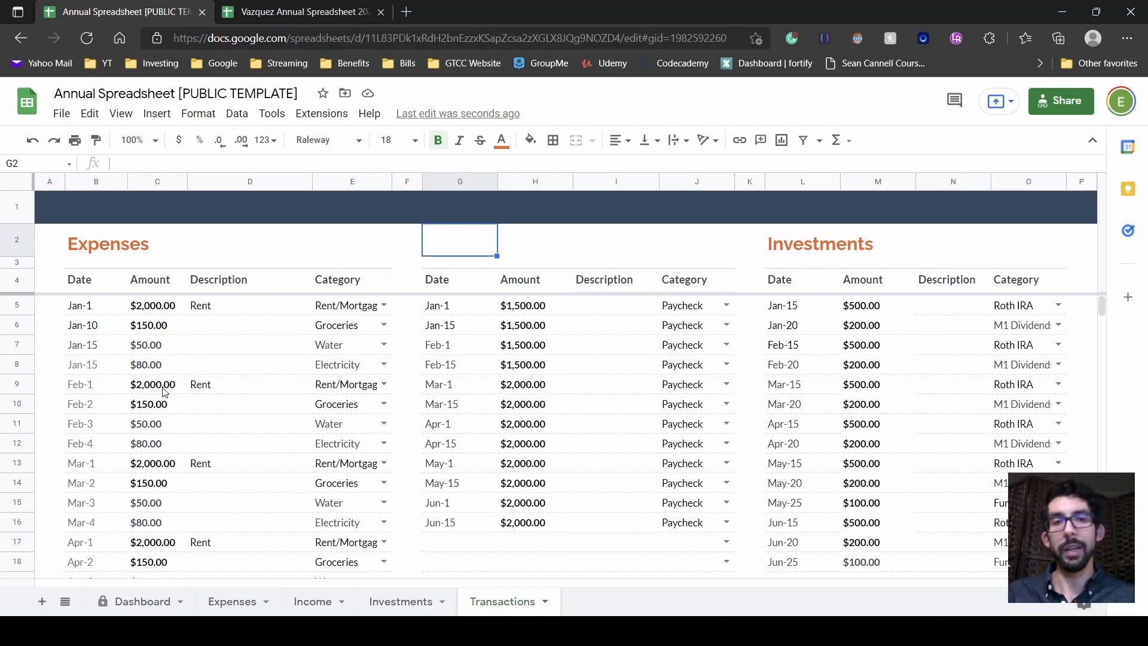
{"action": "scroll", "coordinate": [165, 391], "scroll_direction": "down", "scroll_amount": 1}
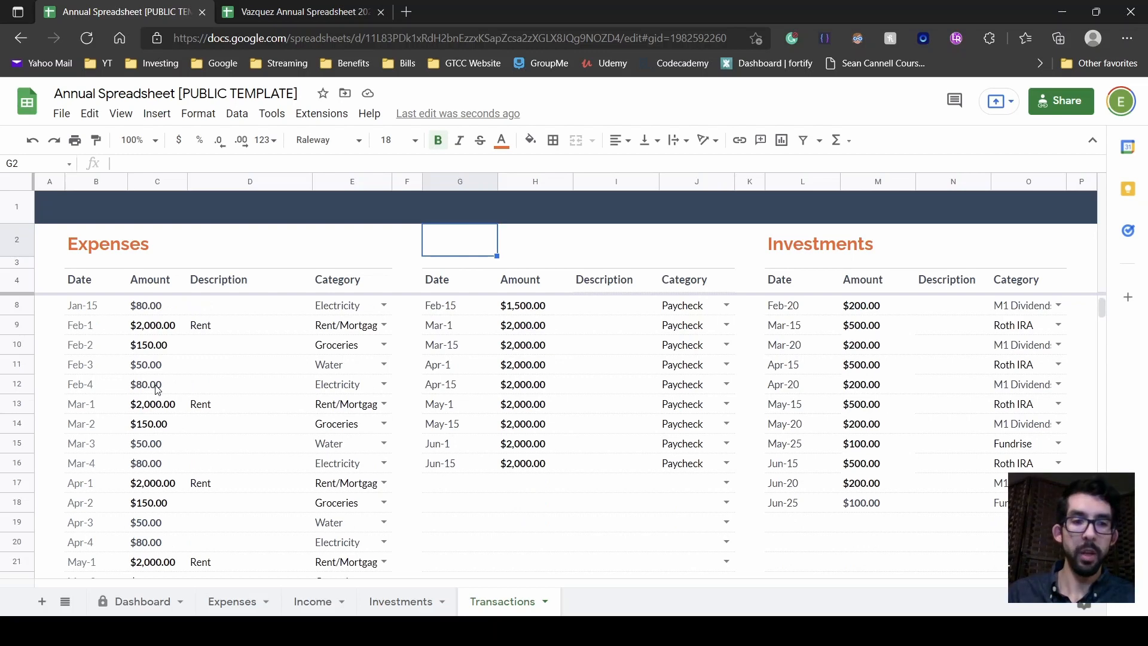
{"action": "scroll", "coordinate": [158, 389], "scroll_direction": "up", "scroll_amount": 1}
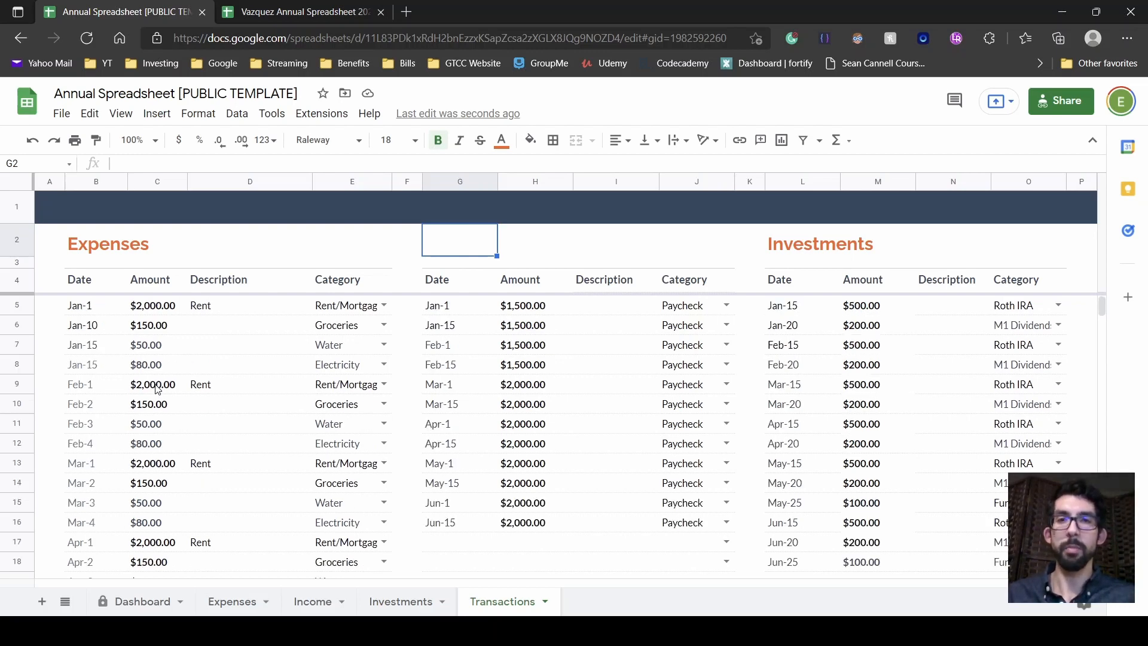
{"action": "scroll", "coordinate": [158, 389], "scroll_direction": "down", "scroll_amount": 5}
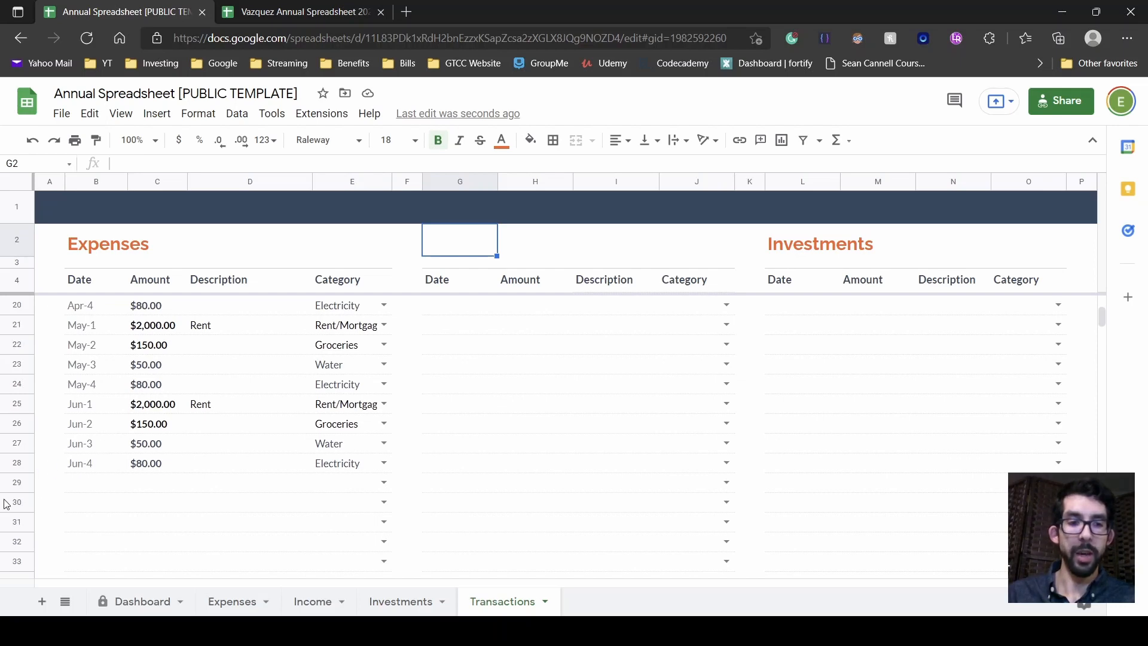
{"action": "left_click", "coordinate": [91, 486]}
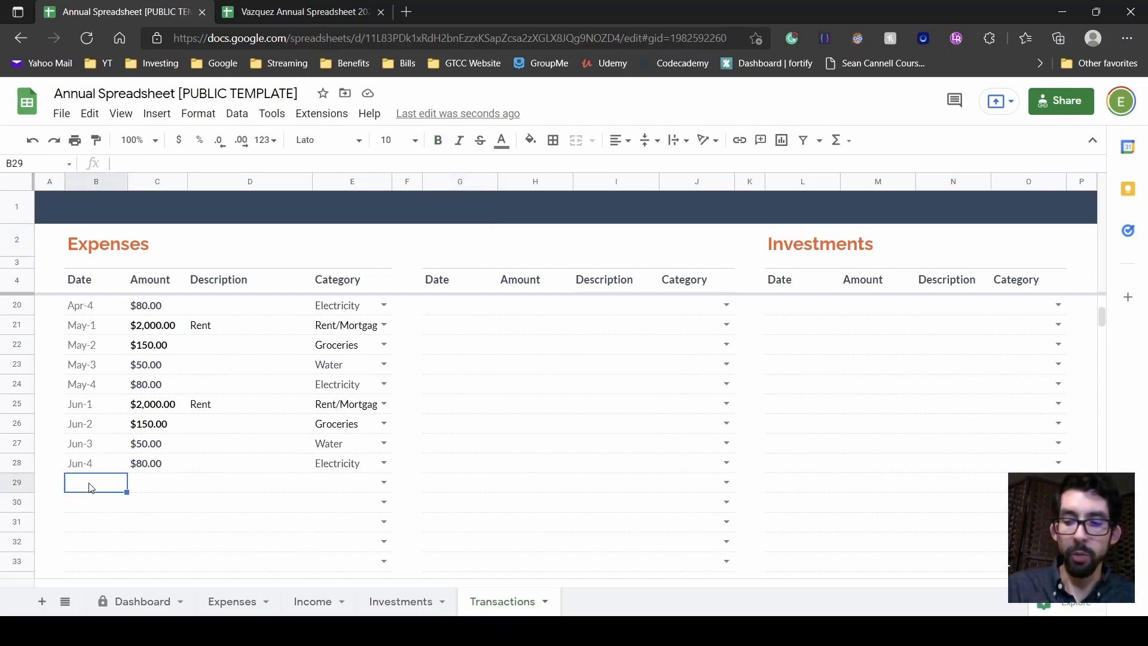
{"action": "type", "text": "7-"}
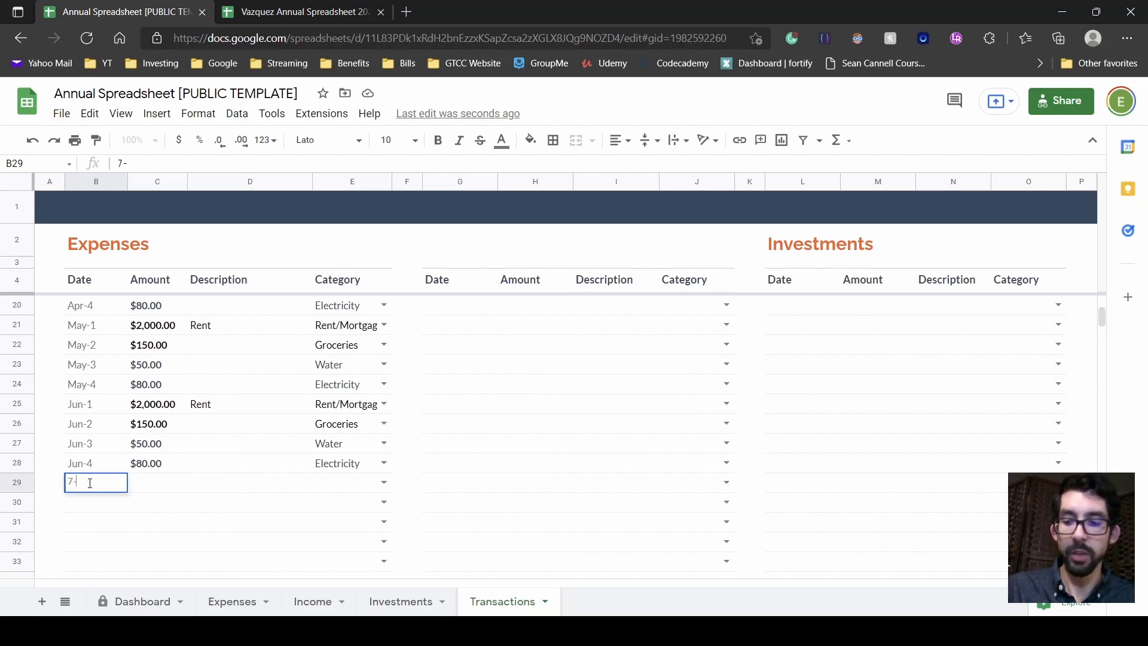
{"action": "type", "text": "1"}
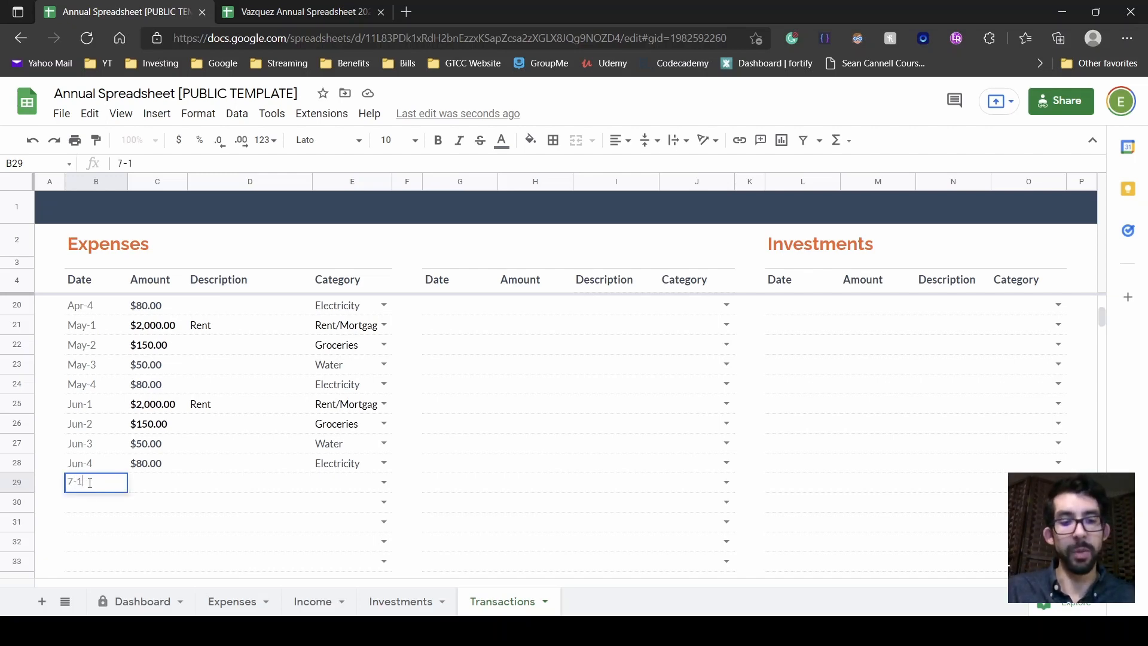
{"action": "key", "text": "Tab"}
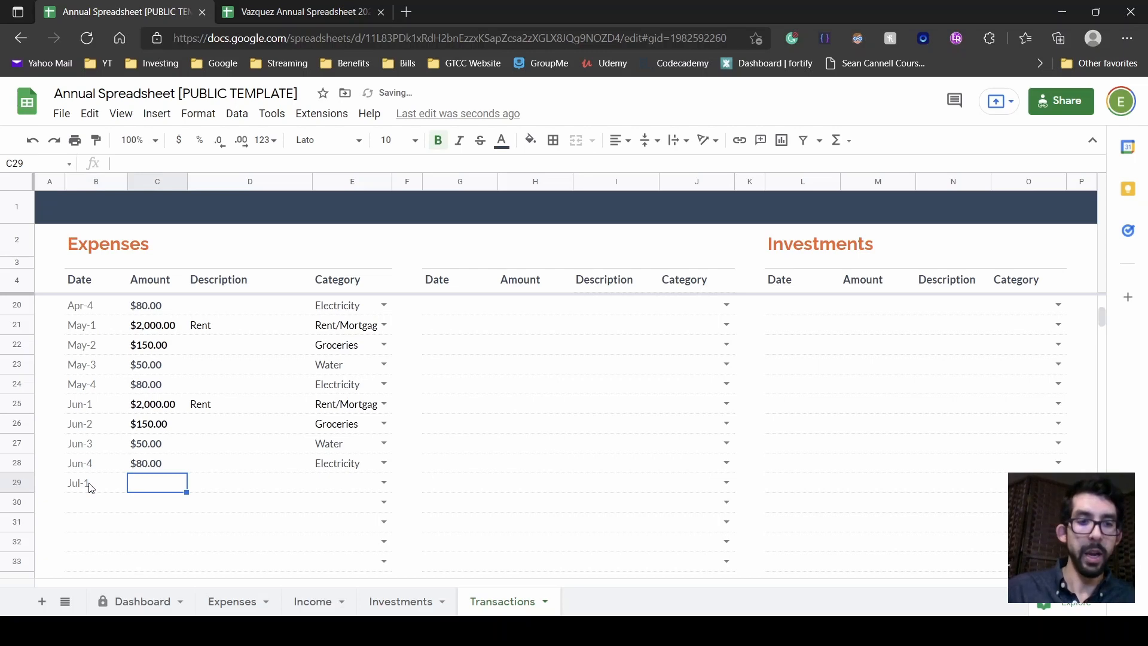
{"action": "type", "text": "2000"}
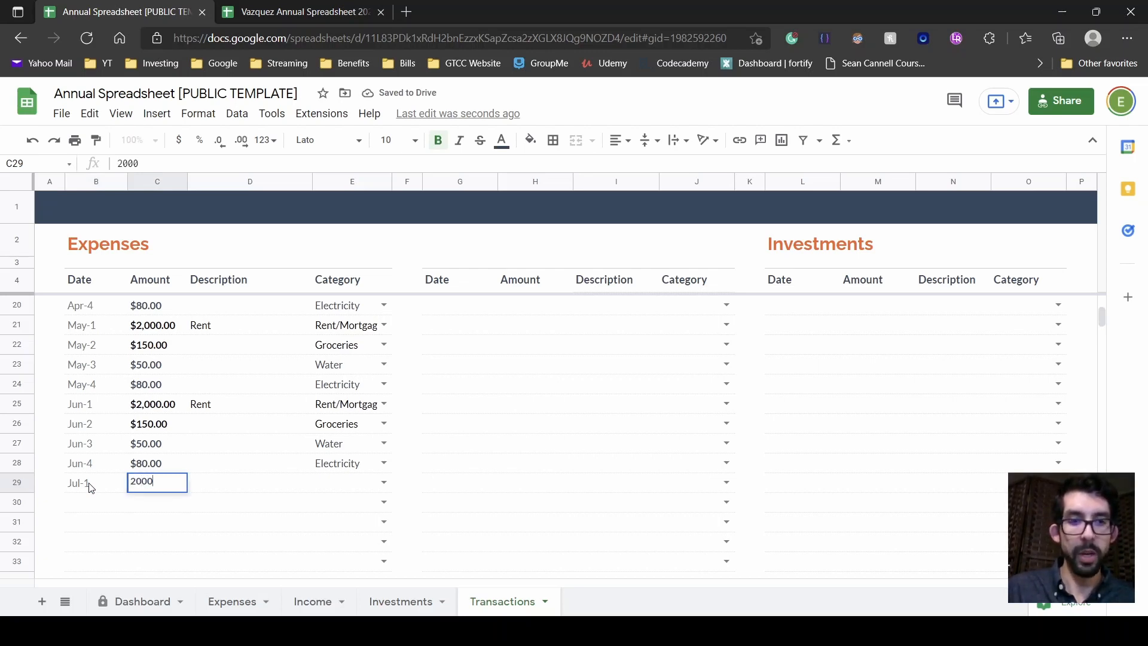
{"action": "key", "text": "Tab"}
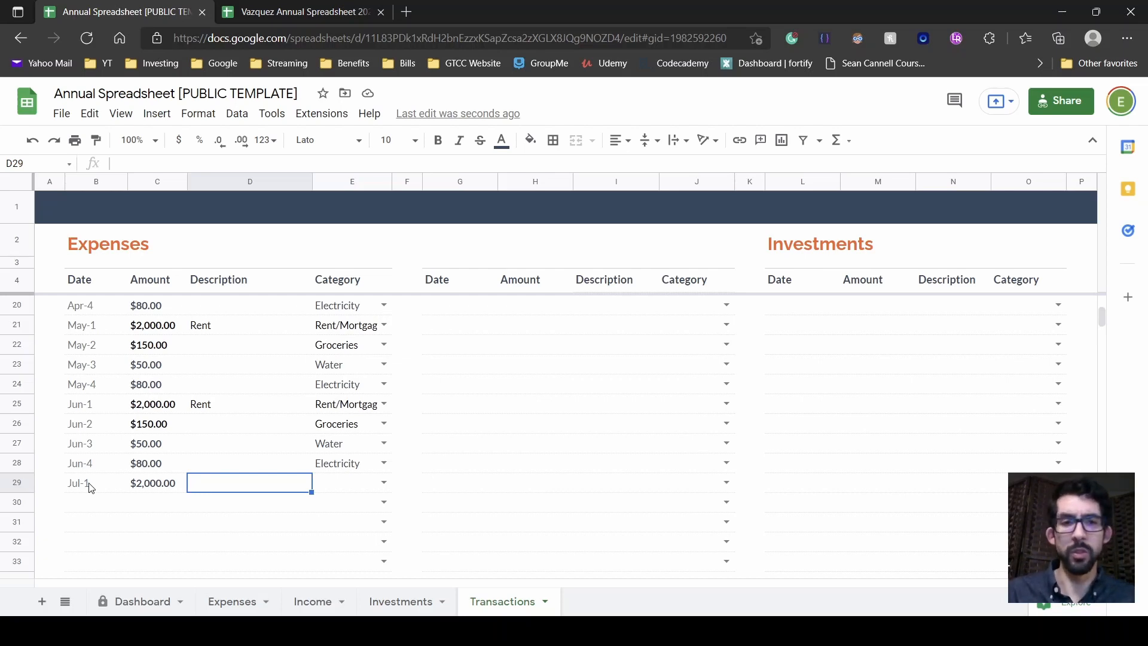
Step: Give the Jul-1 expense the description Rent and the category Rent/Mortgage
{"action": "key", "text": "Tab"}
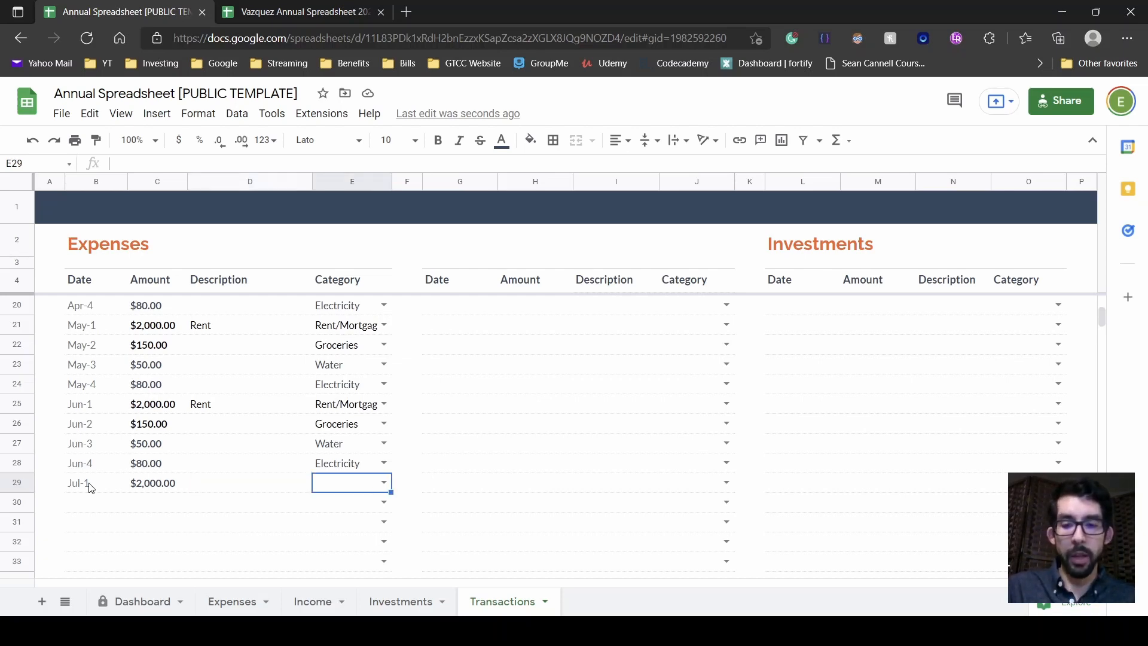
{"action": "key", "text": "shift+Tab"}
{"action": "type", "text": "Rent"}
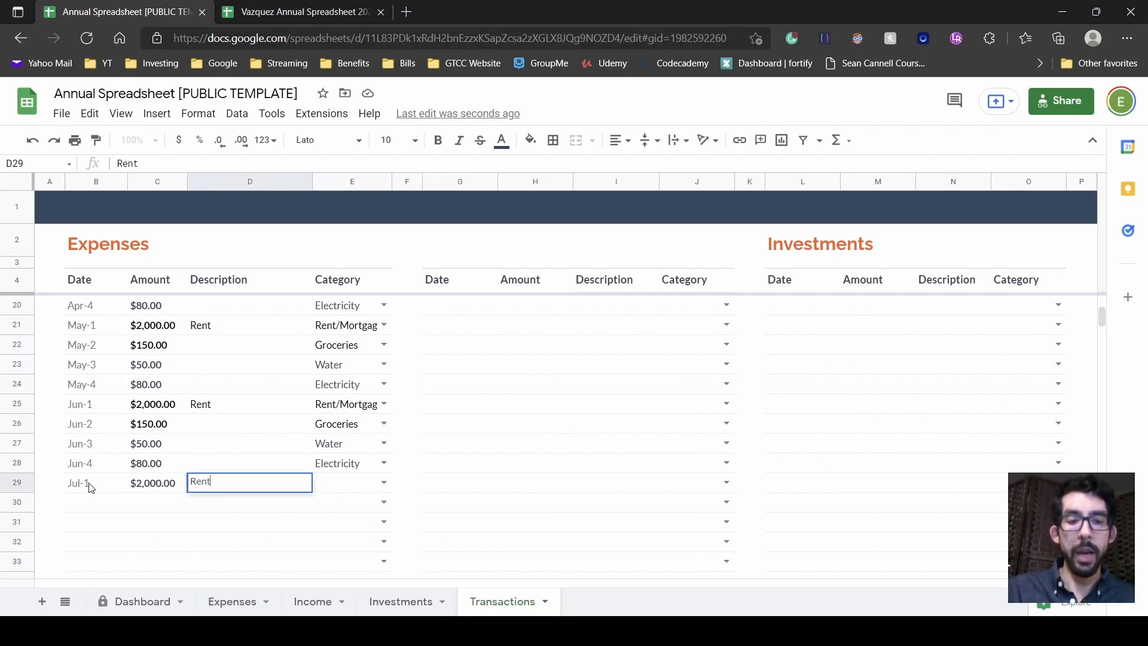
{"action": "key", "text": "Tab"}
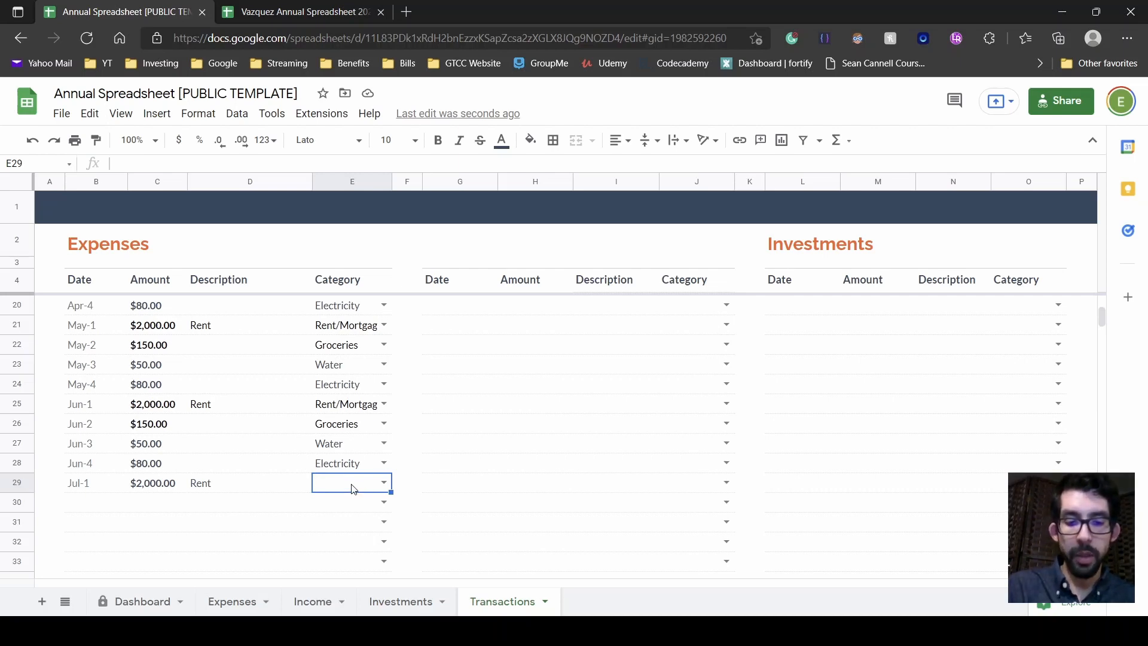
{"action": "type", "text": "rent"}
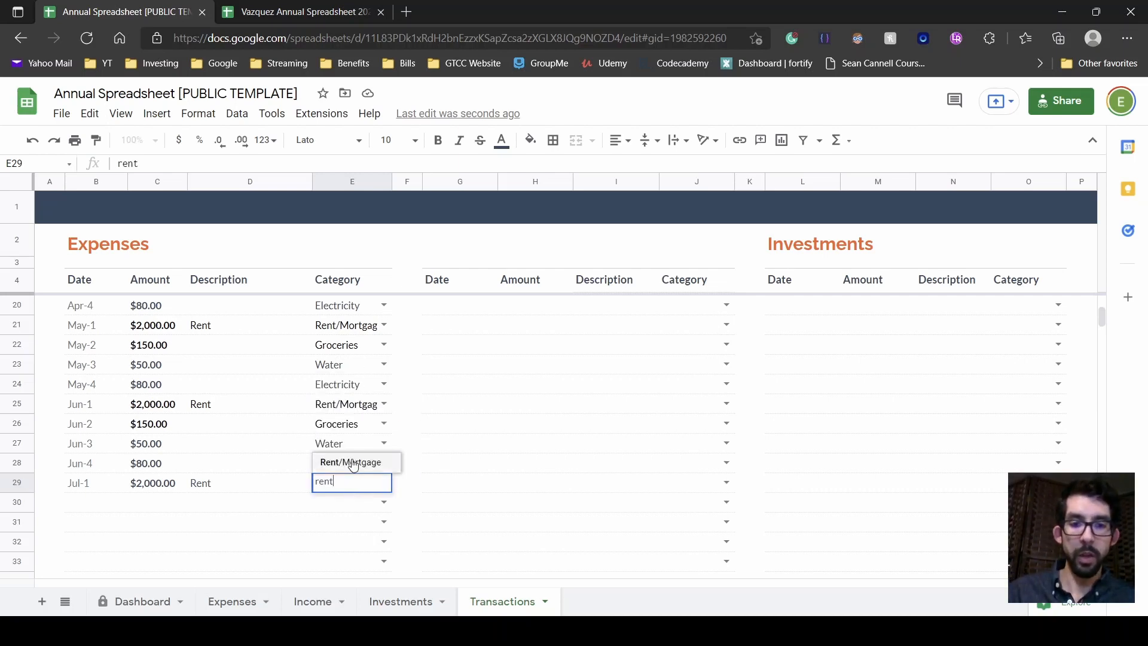
{"action": "left_click", "coordinate": [352, 464]}
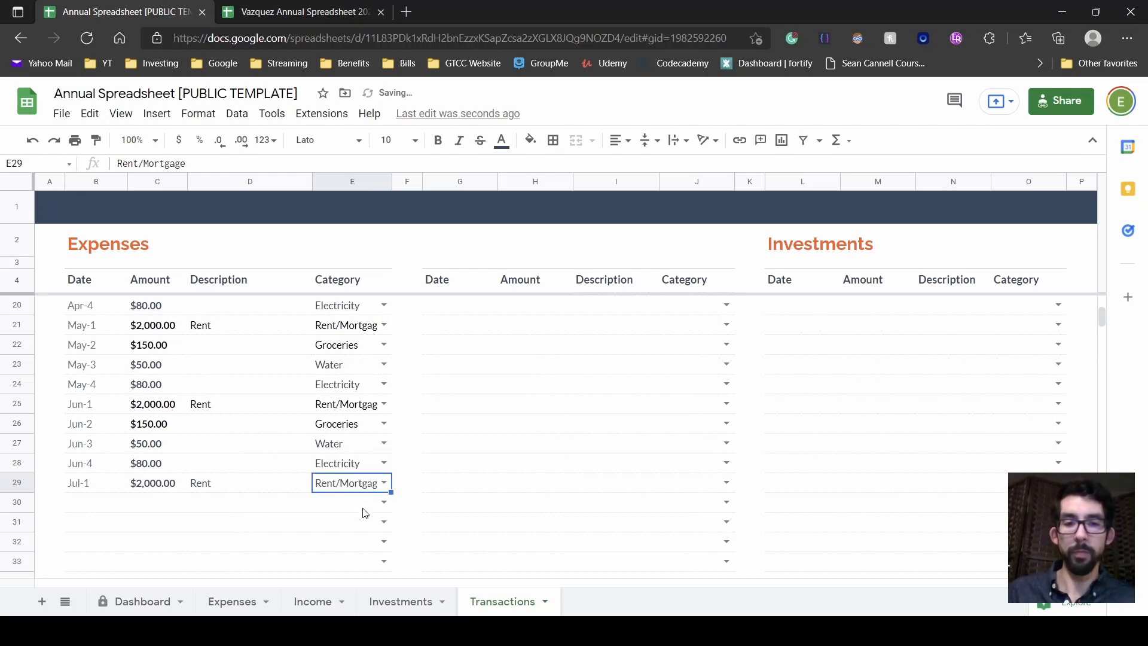
Step: Examine the category options offered for the next empty expense row without choosing one
{"action": "left_click", "coordinate": [386, 504]}
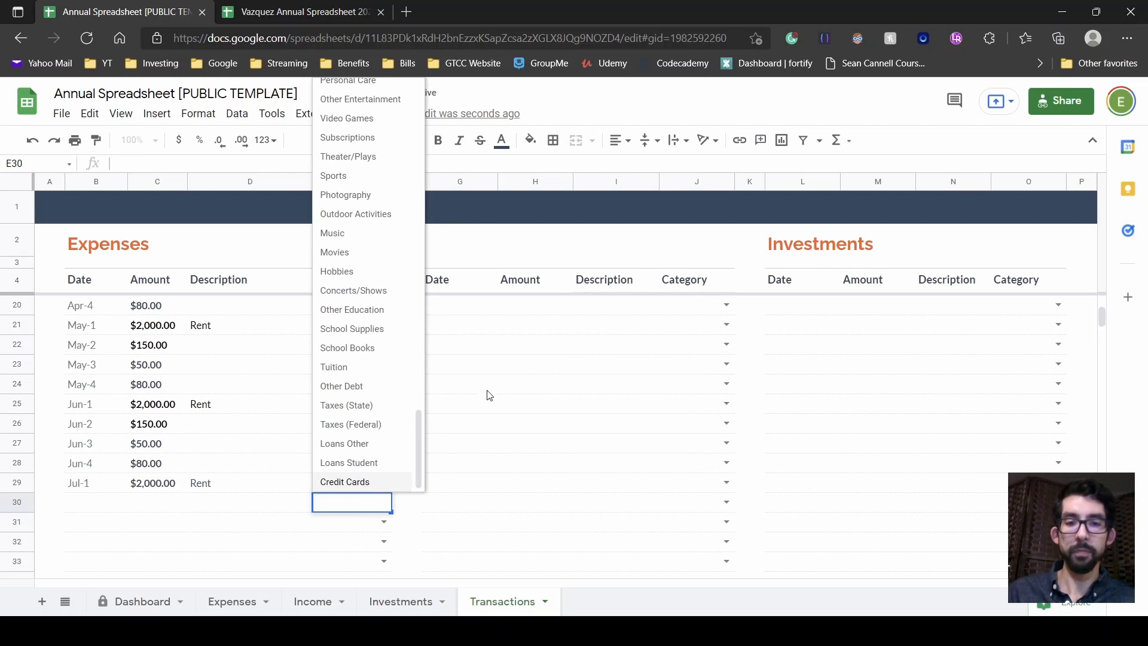
{"action": "key", "text": "Return"}
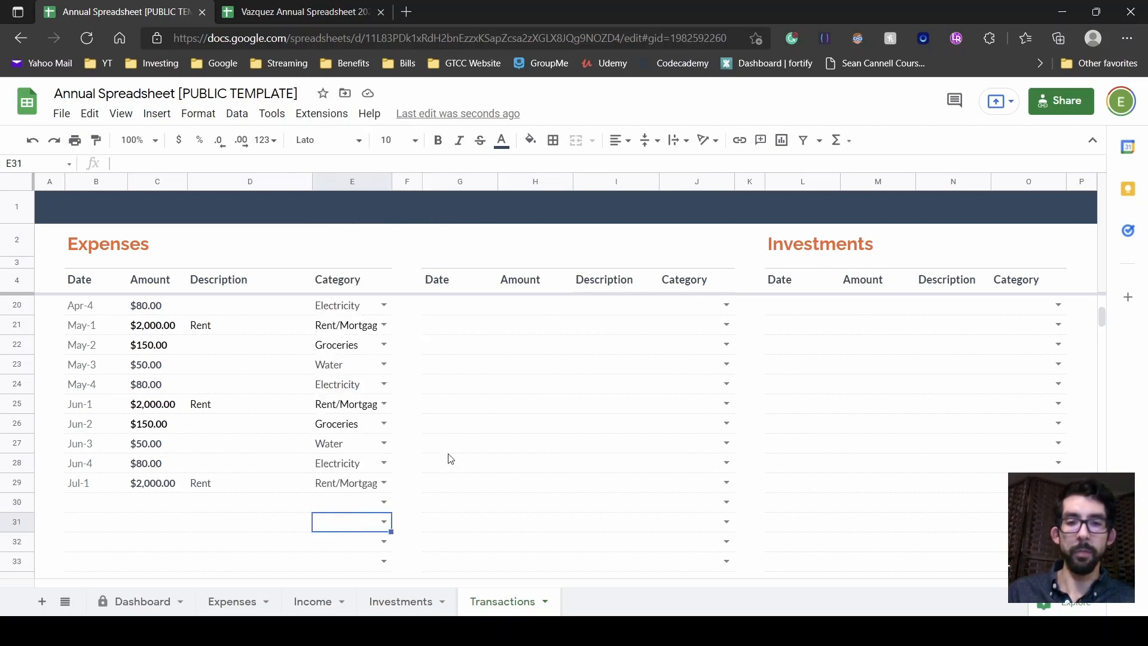
{"action": "scroll", "coordinate": [481, 439], "scroll_direction": "up", "scroll_amount": 5}
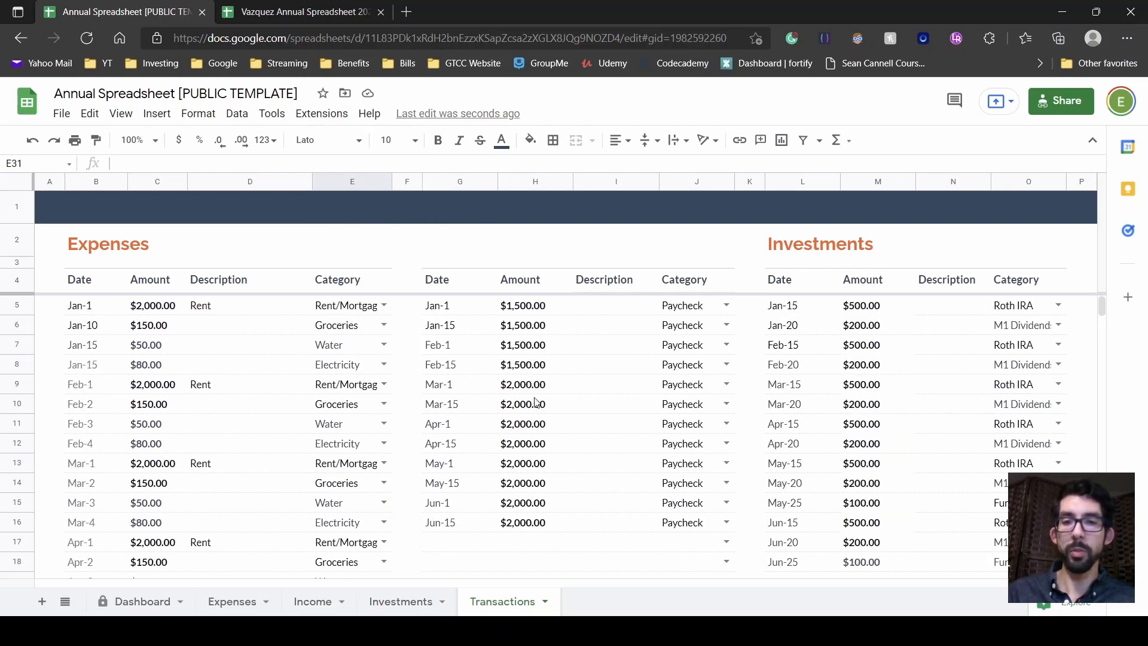
Step: Insert blank cells above the Jun-15 Roth IRA entry in the Transactions sheet's Investments table, shifting the existing entries down
{"action": "scroll", "coordinate": [518, 419], "scroll_direction": "down", "scroll_amount": 1}
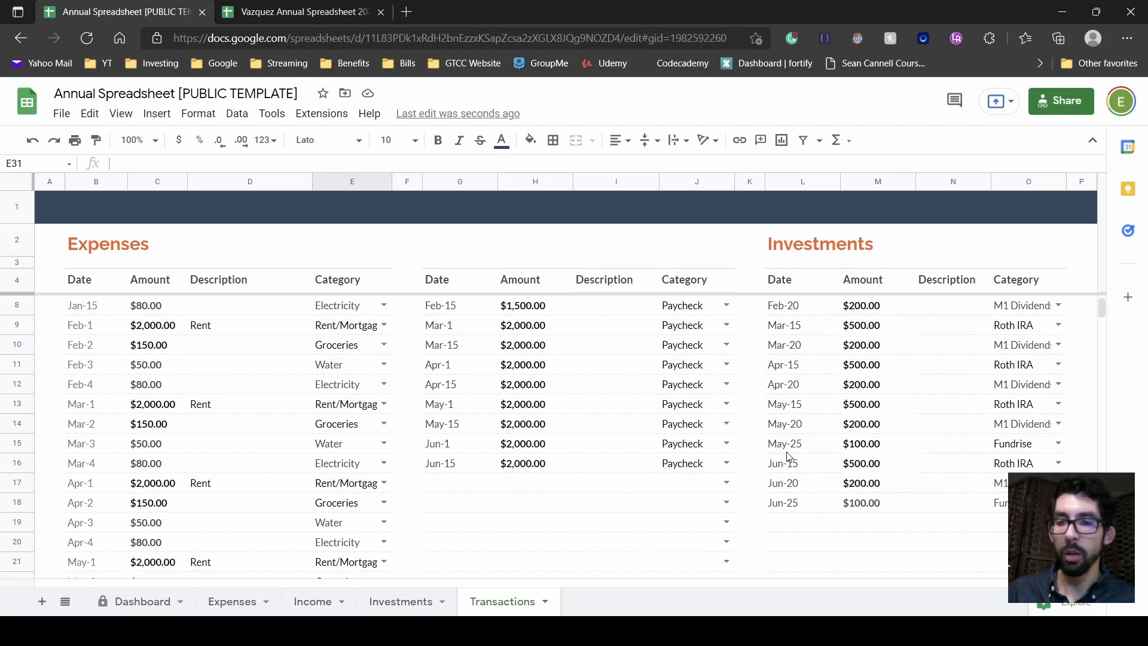
{"action": "left_click", "coordinate": [801, 466]}
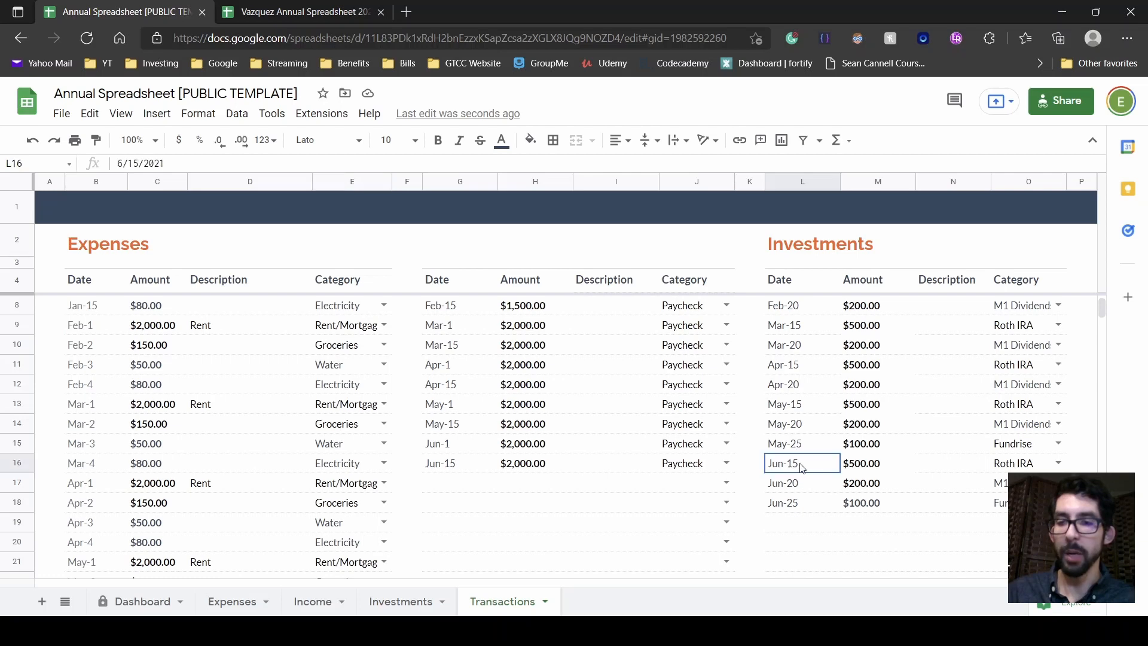
{"action": "left_click_drag", "start_coordinate": [801, 467], "coordinate": [1009, 466]}
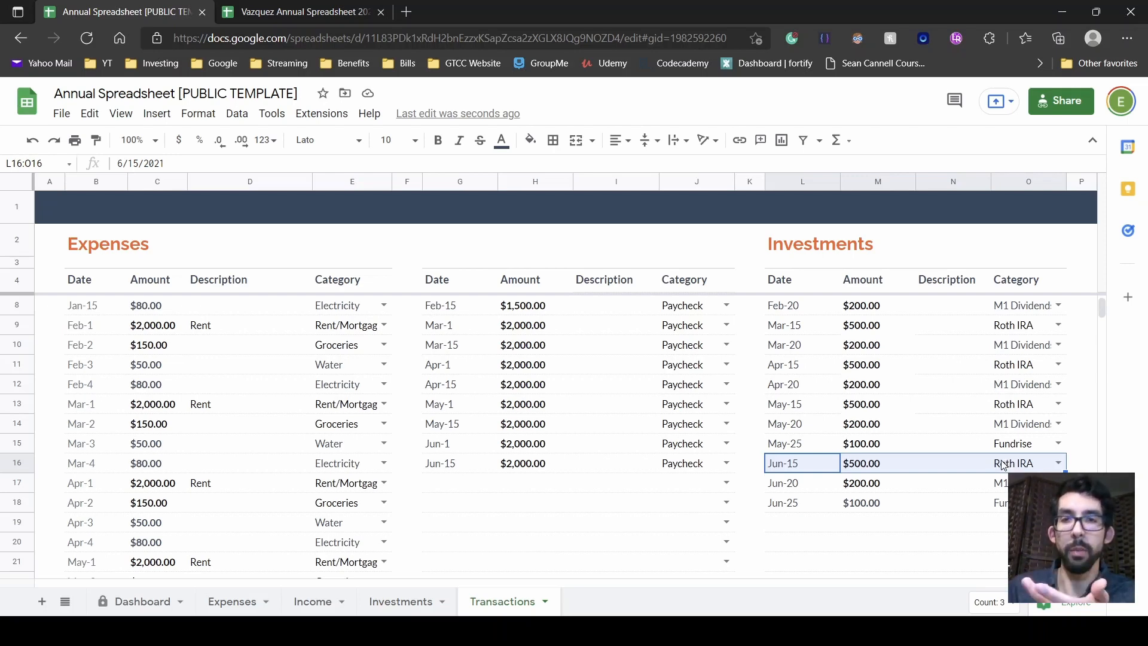
{"action": "right_click", "coordinate": [817, 462]}
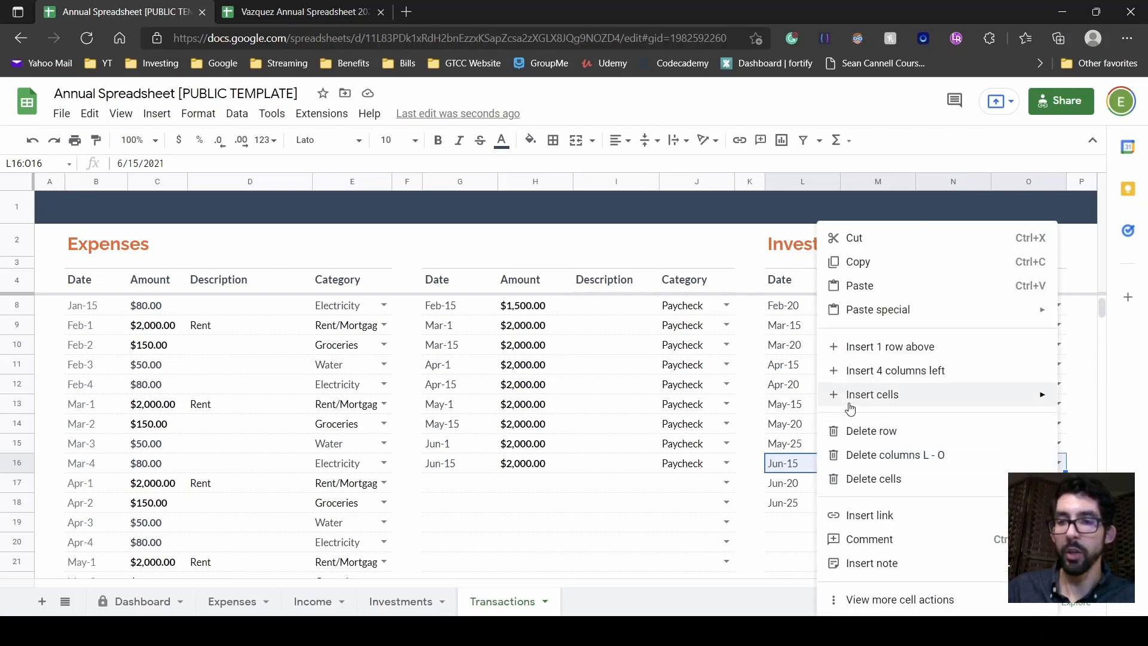
{"action": "mouse_move", "coordinate": [848, 397]}
{"action": "left_click", "coordinate": [787, 423]}
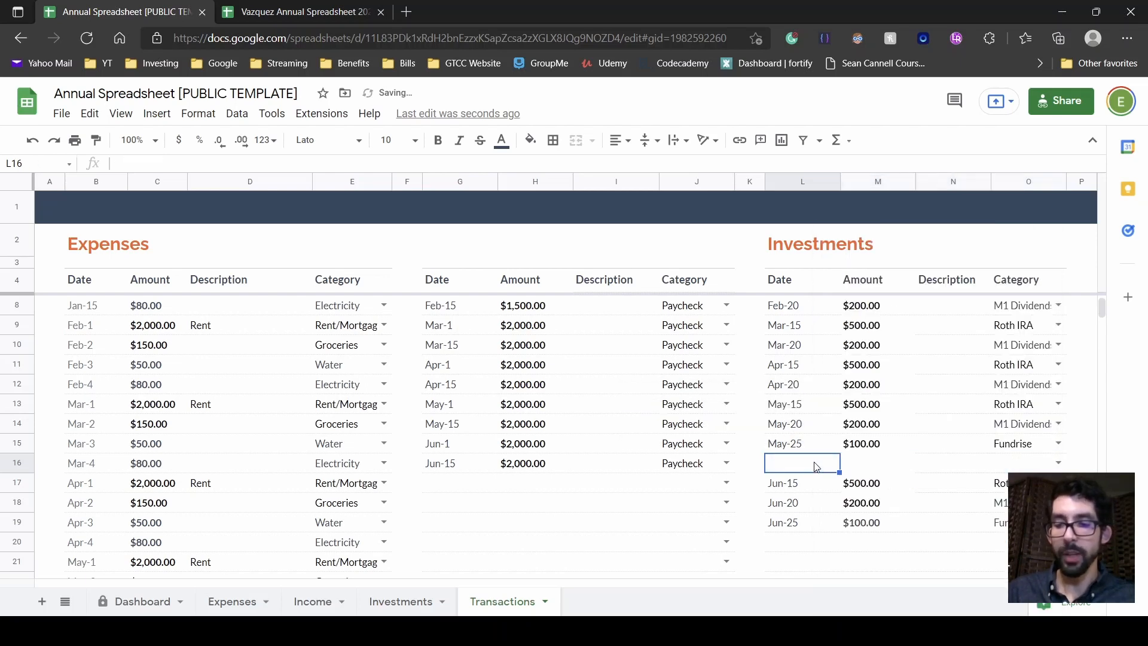
Step: Record an investment in the blank row with the date 5-25, the amount 50 and the category M1 ETF
{"action": "type", "text": "5"}
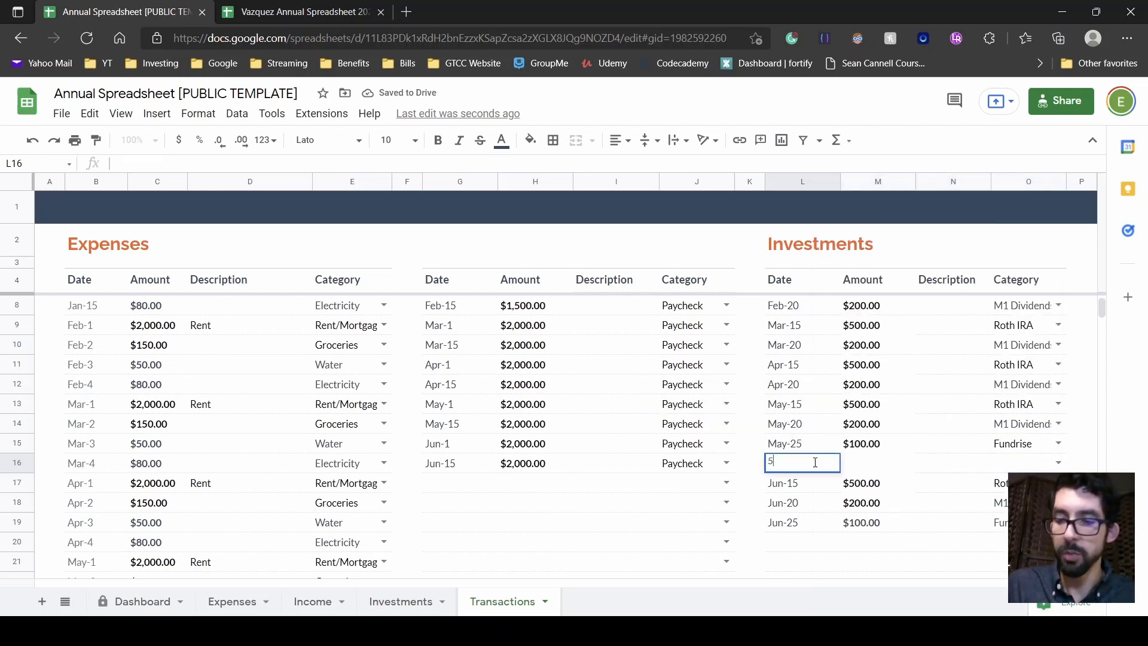
{"action": "type", "text": "-25"}
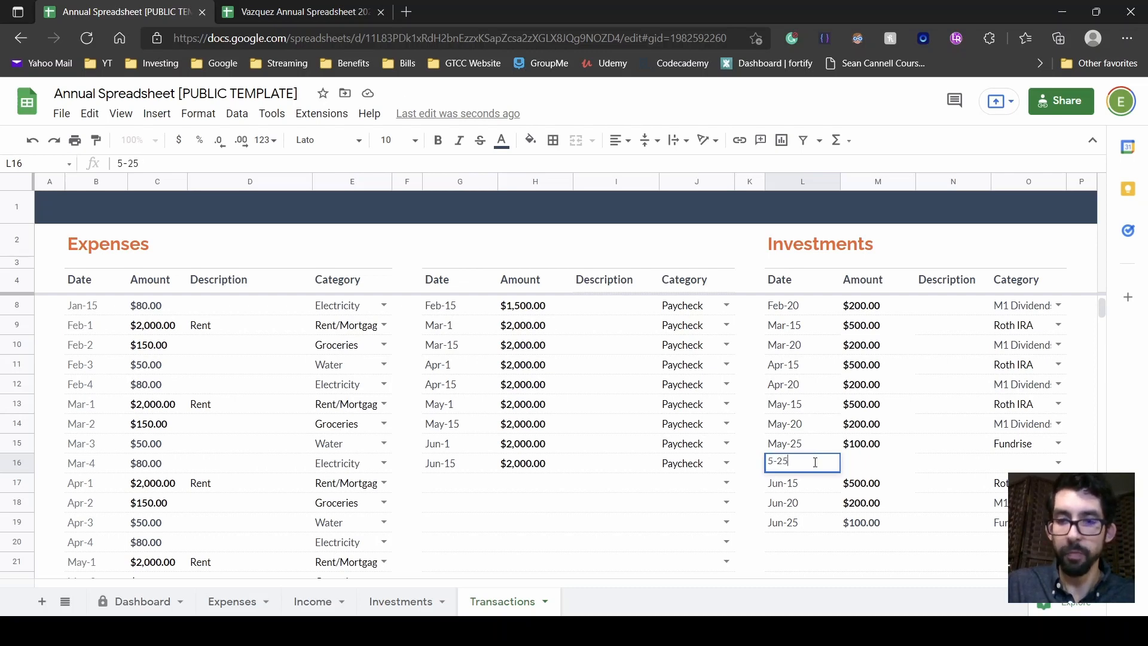
{"action": "key", "text": "Tab"}
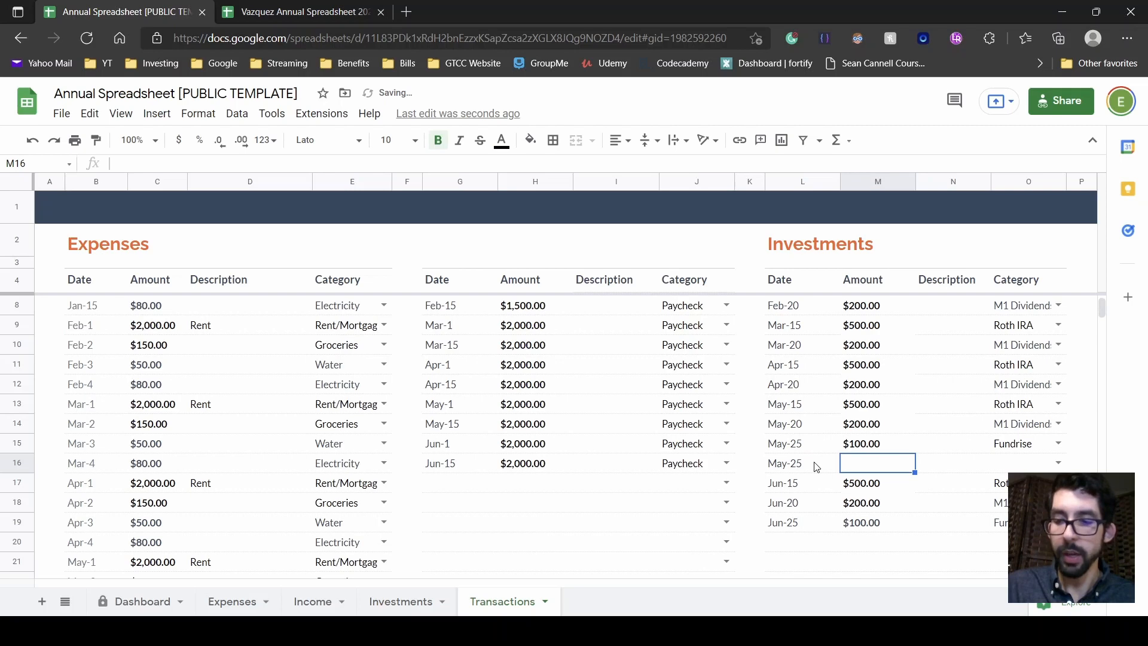
{"action": "type", "text": "50"}
{"action": "key", "text": "Tab"}
{"action": "key", "text": "Tab"}
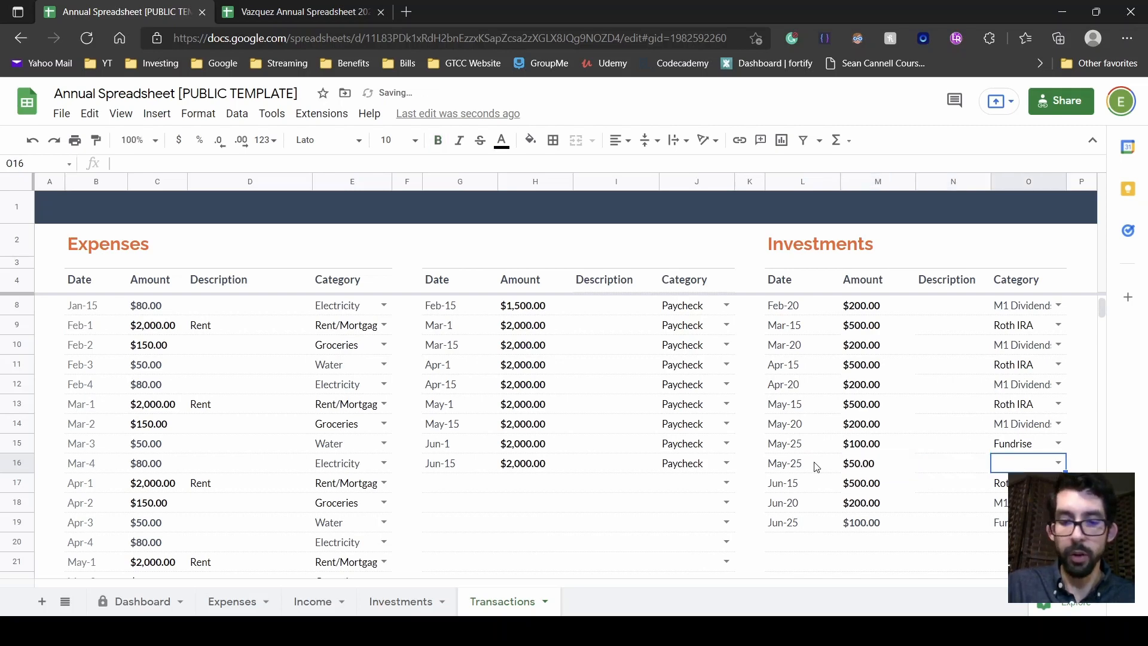
{"action": "type", "text": "et"}
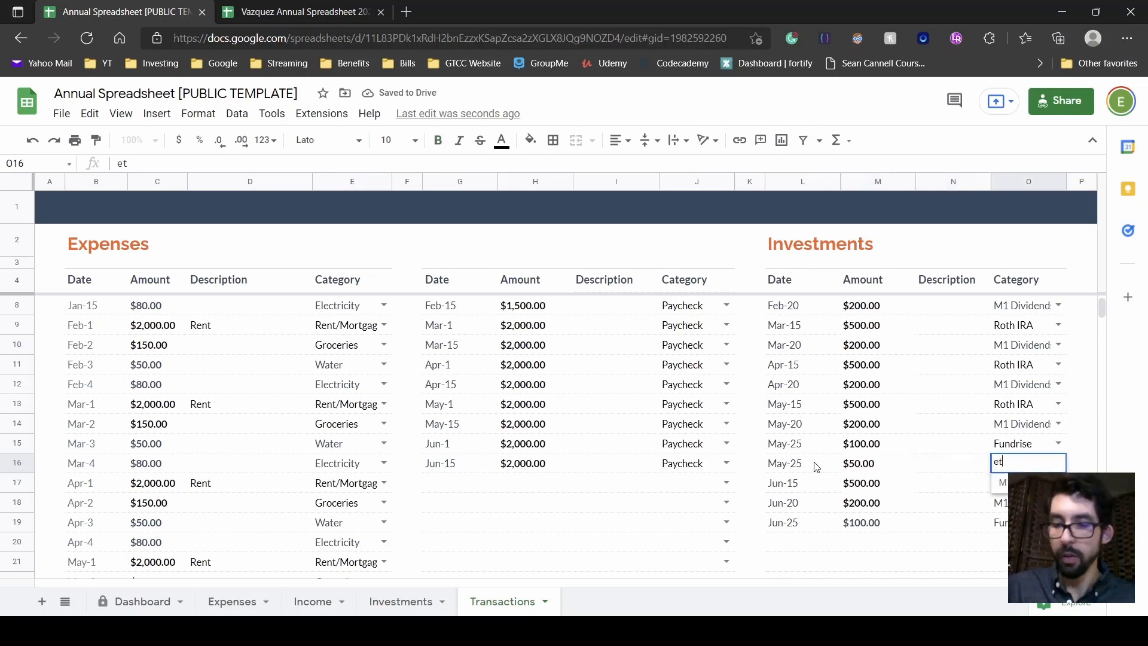
{"action": "key", "text": "Return"}
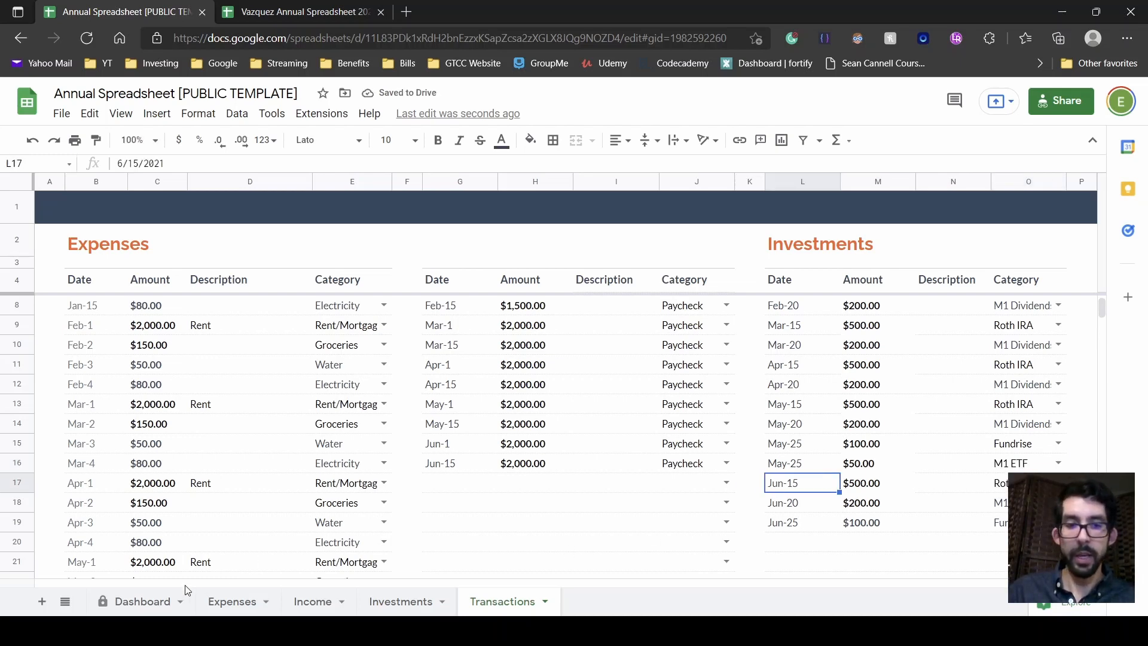
Step: Check the investment totals on the Investments sheet and the investment breakdown charts on the Dashboard
{"action": "left_click", "coordinate": [404, 602]}
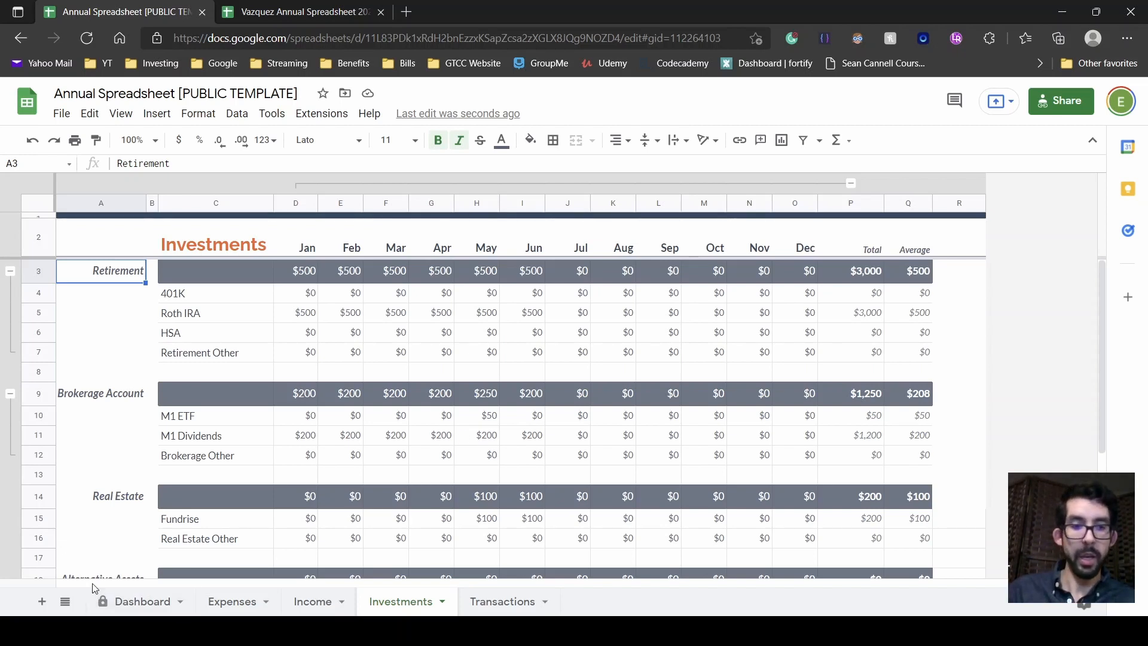
{"action": "left_click", "coordinate": [136, 601]}
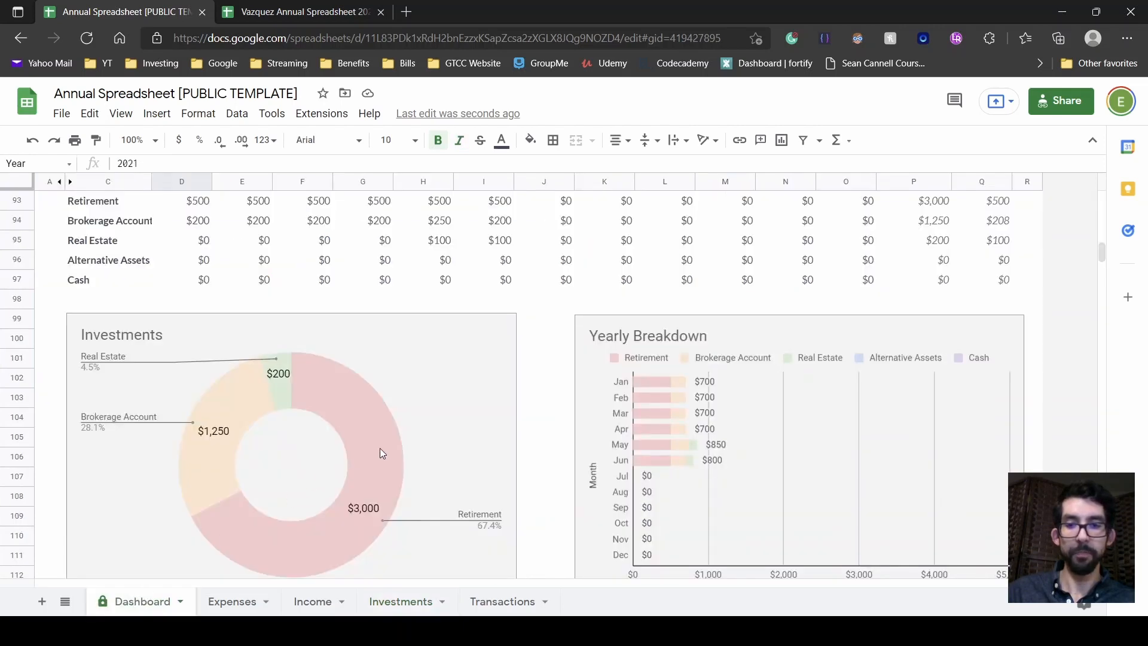
{"action": "scroll", "coordinate": [353, 435], "scroll_direction": "up", "scroll_amount": 1}
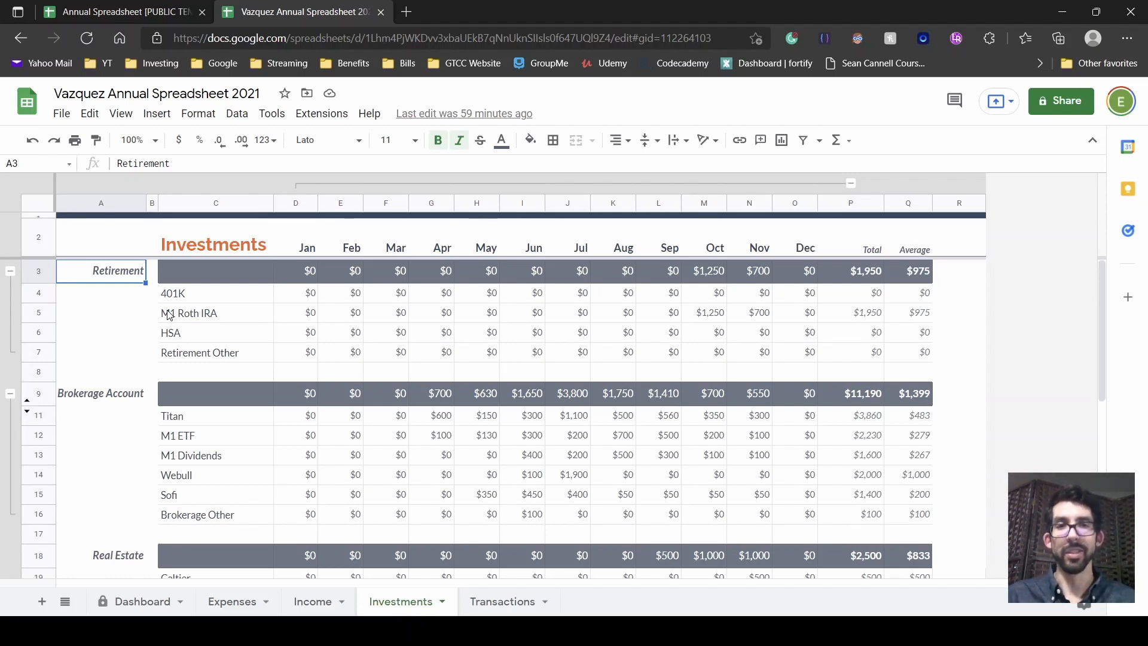
Step: Review the Brokerage Account, Real Estate and Alternative Assets subcategories on the personal 2021 spreadsheet's Investments sheet
{"action": "scroll", "coordinate": [174, 323], "scroll_direction": "down", "scroll_amount": 1}
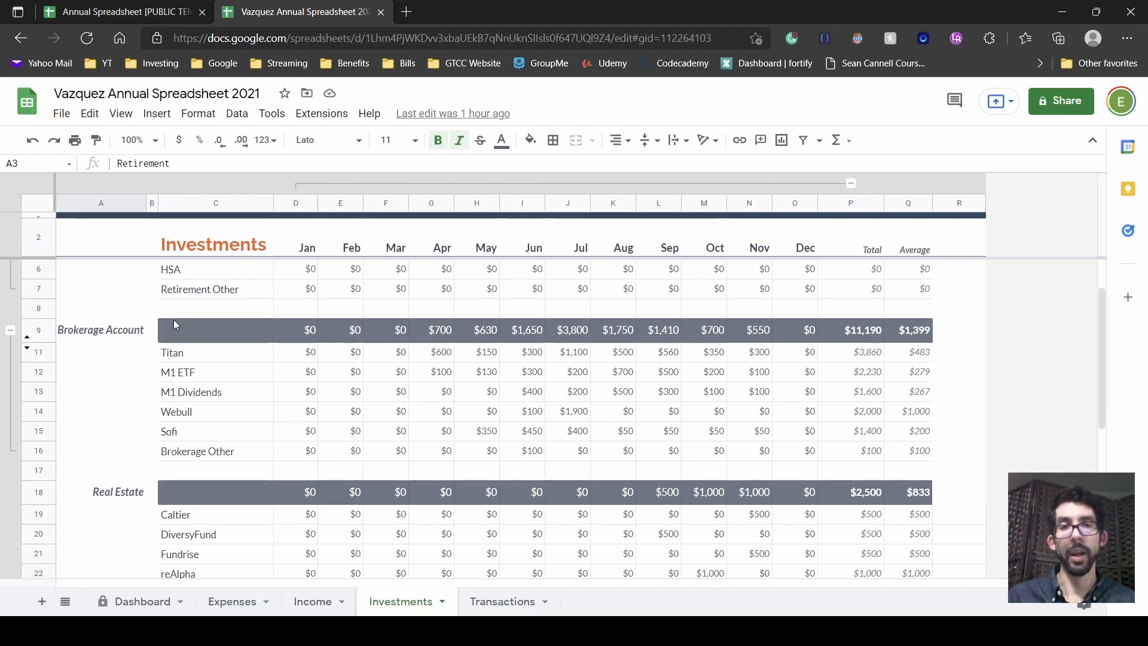
{"action": "scroll", "coordinate": [179, 326], "scroll_direction": "down", "scroll_amount": 3}
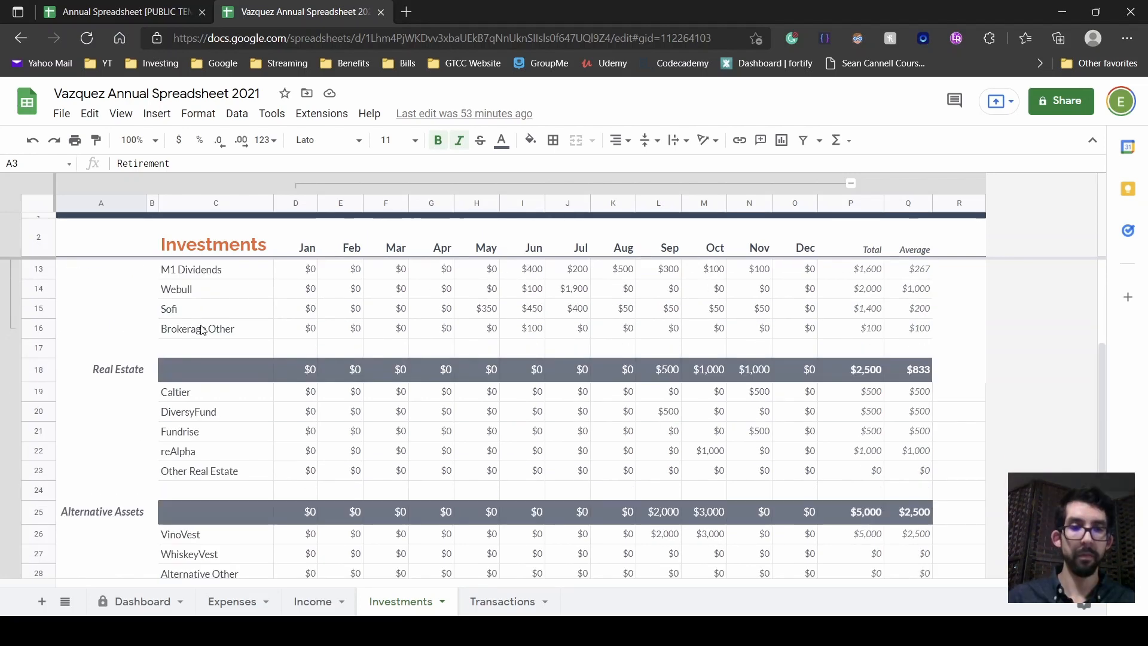